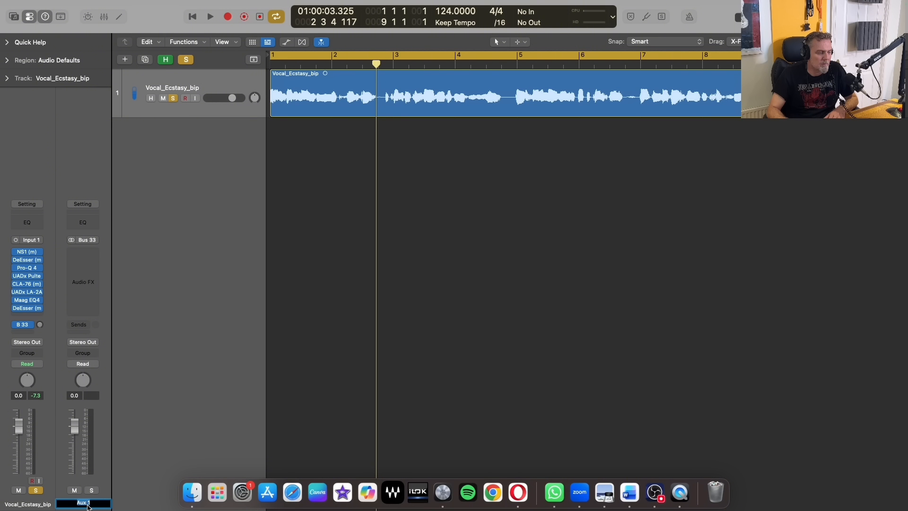
# Name the new aux channel "VCL Lift" and set the vocal track's Bus 33 send level to 0.0 dB.
pyautogui.write('VCL')
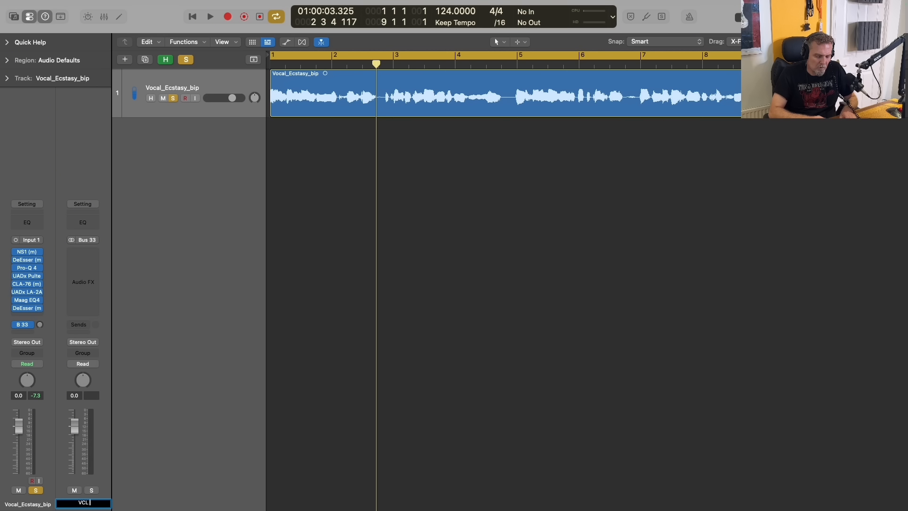
pyautogui.write(' Lift')
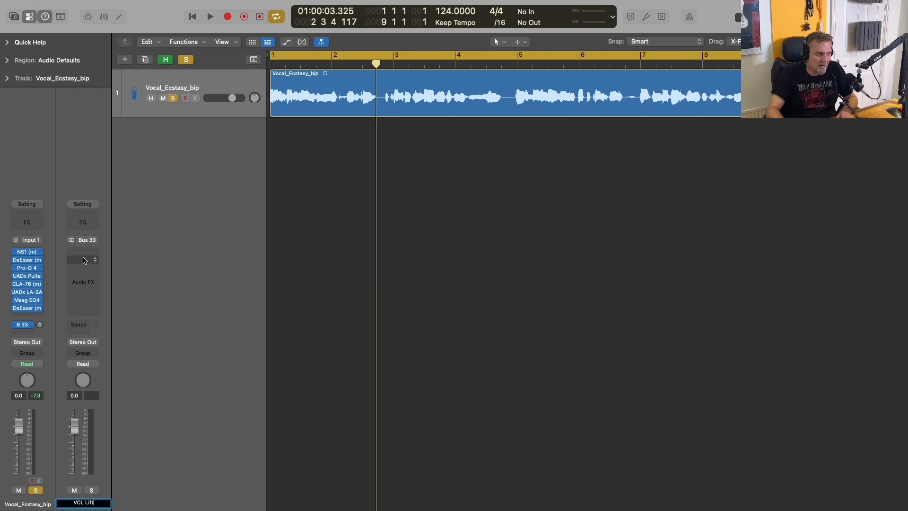
pyautogui.click(39, 327)
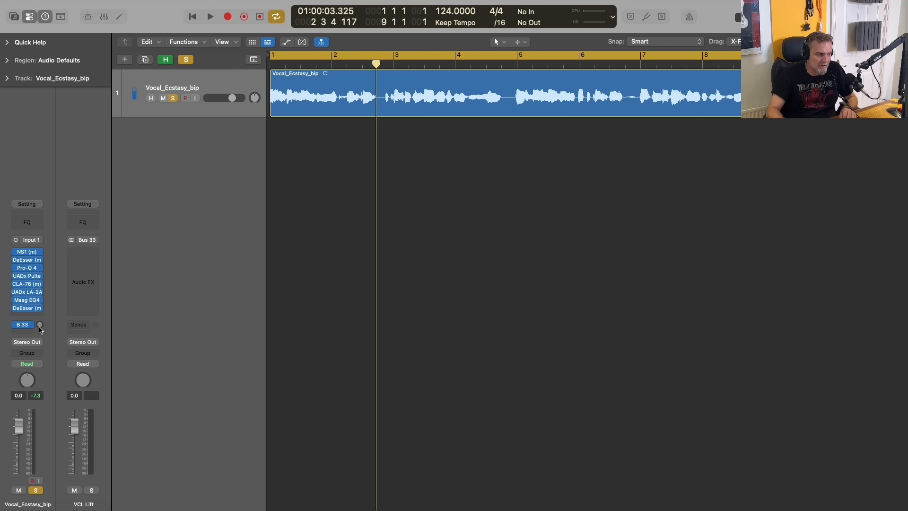
pyautogui.keyDown('alt'); pyautogui.click(41, 327); pyautogui.keyUp('alt')
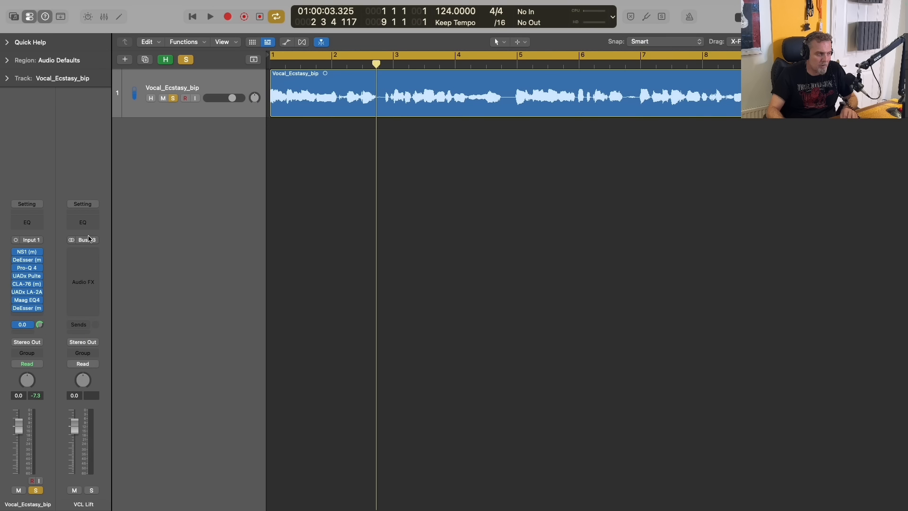
# Insert UADx Studio D Chorus on the VCL Lift channel and engage its modulation modes 3 and 4.
pyautogui.click(83, 258)
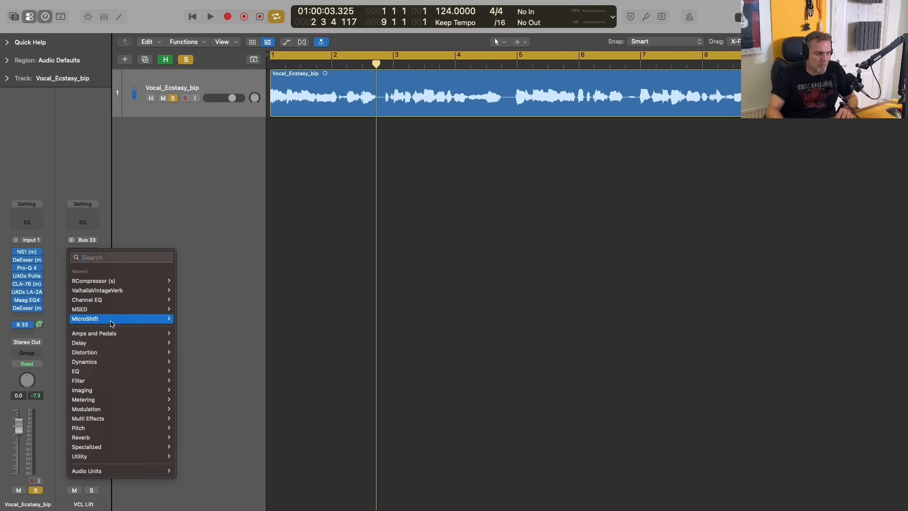
pyautogui.moveTo(111, 312)
pyautogui.moveTo(118, 281)
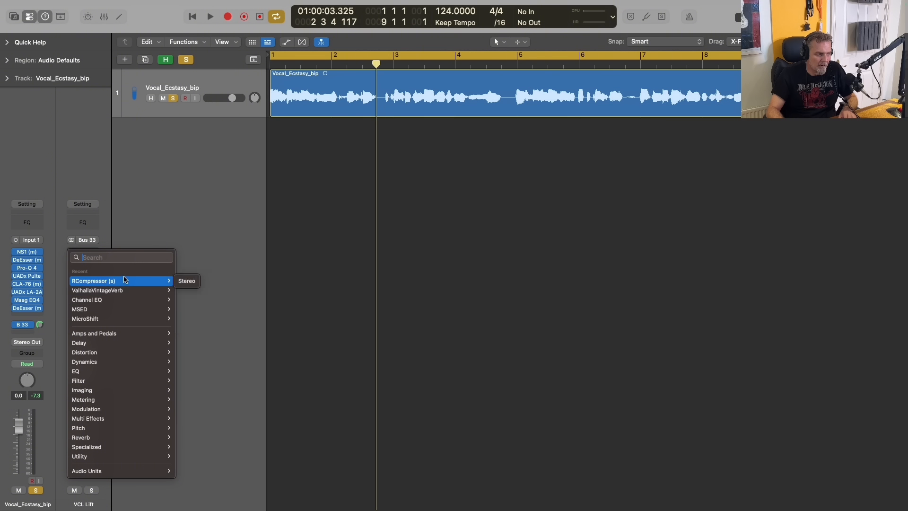
pyautogui.click(187, 281)
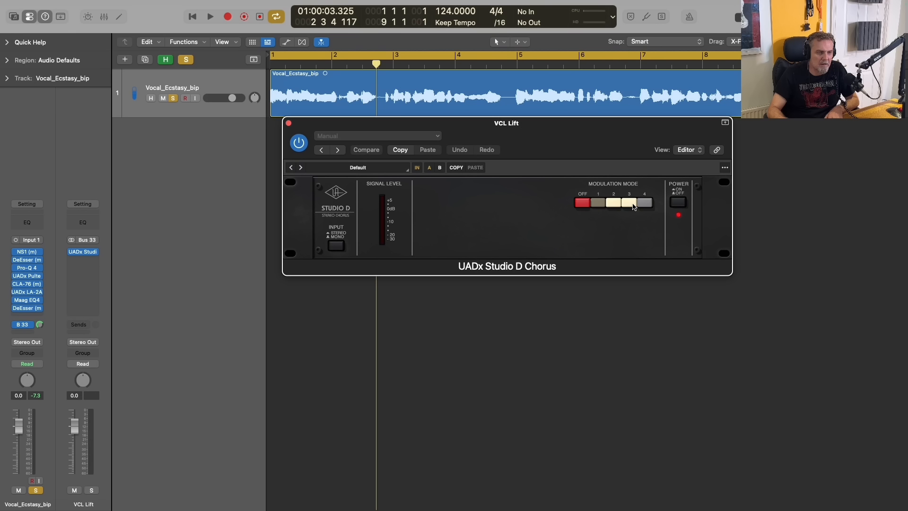
pyautogui.click(642, 205)
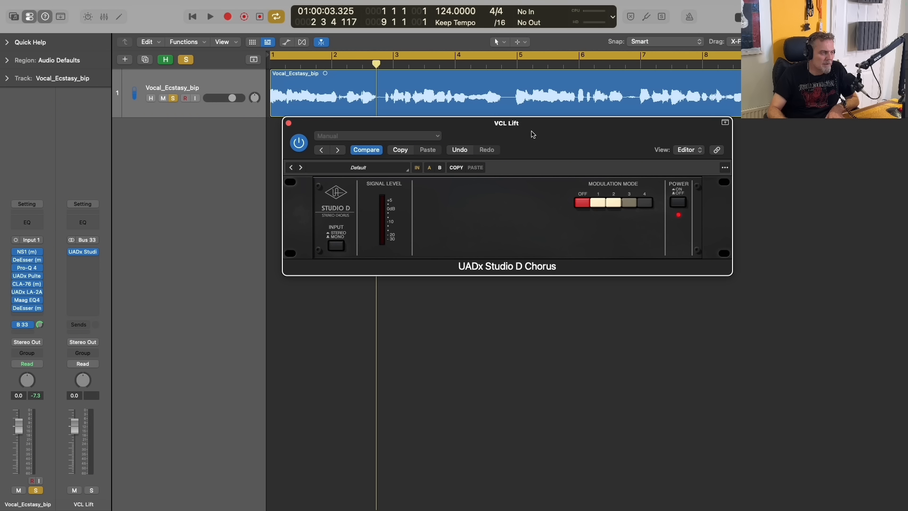
# Play back the vocal and lower the VCL Lift channel's volume to -8.2 dB to balance the chorus.
pyautogui.press('space')
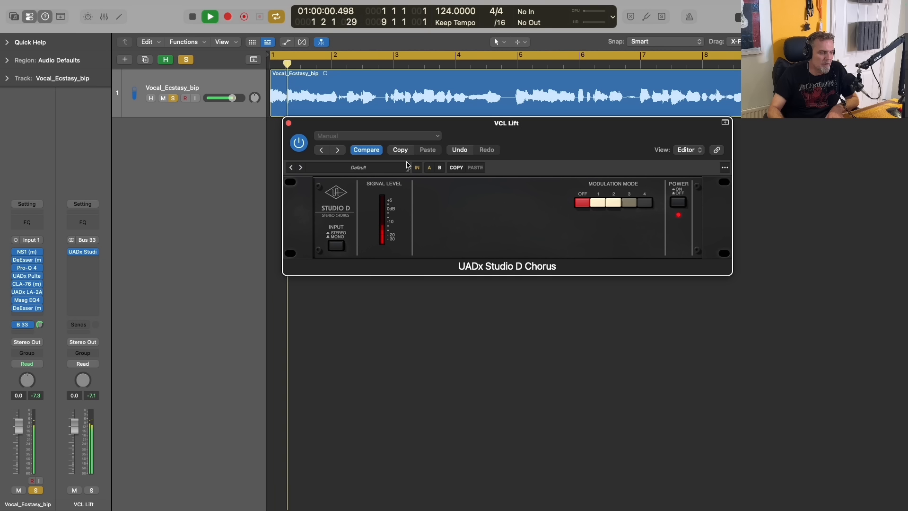
pyautogui.moveTo(79, 428); pyautogui.dragTo(80, 452)
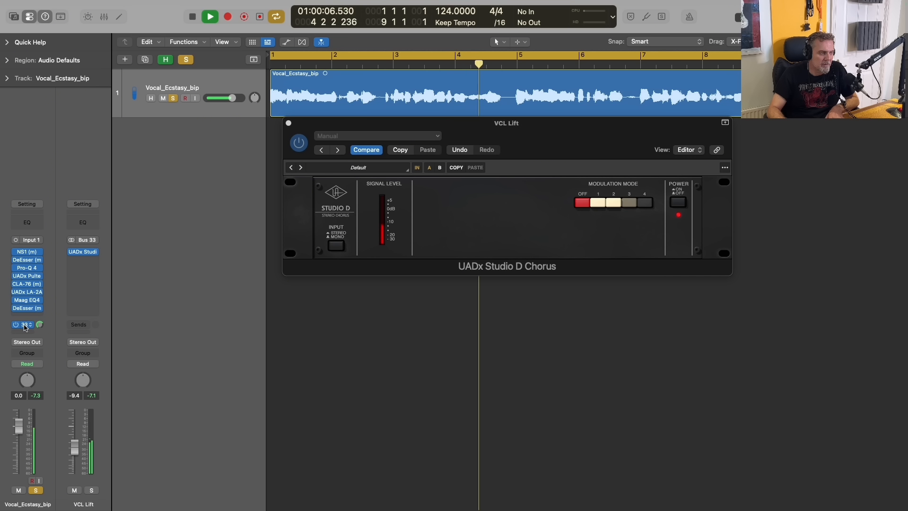
pyautogui.moveTo(72, 253)
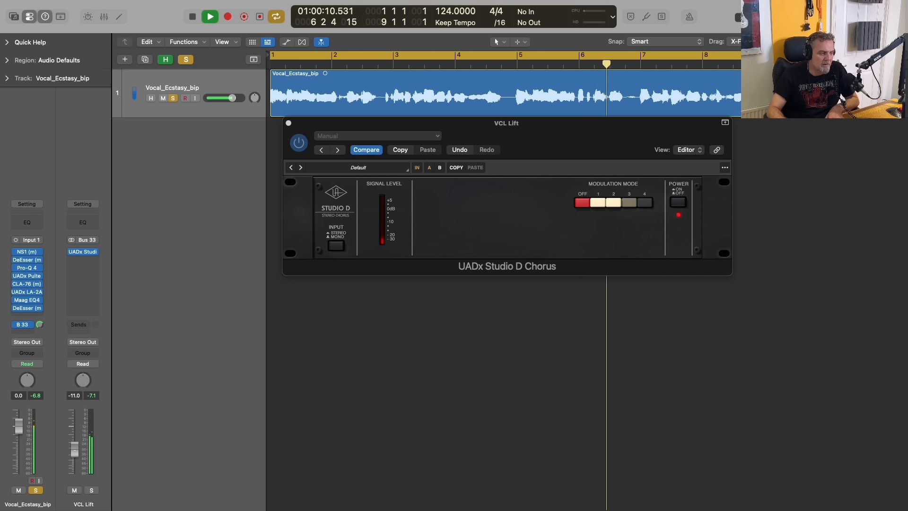
pyautogui.moveTo(75, 447); pyautogui.dragTo(76, 443)
pyautogui.press('space')
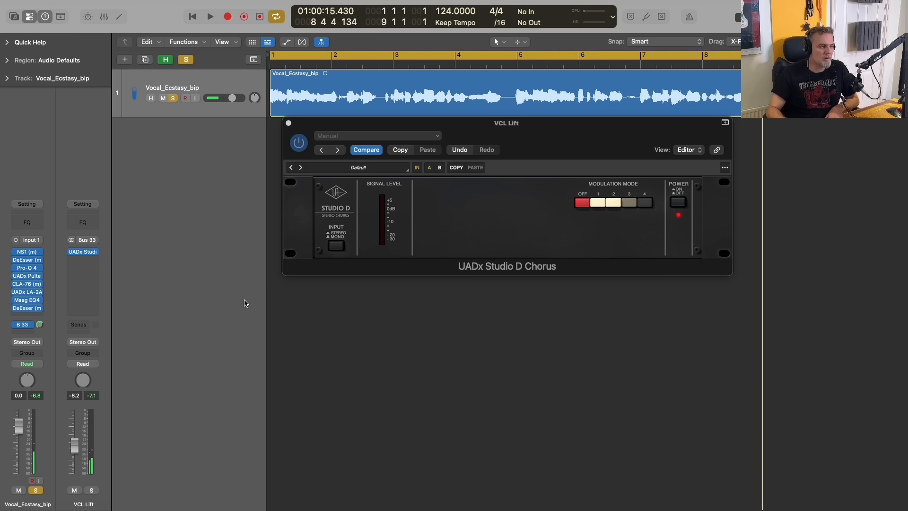
# Insert a stereo MicroShift after the chorus on the VCL Lift channel.
pyautogui.click(81, 262)
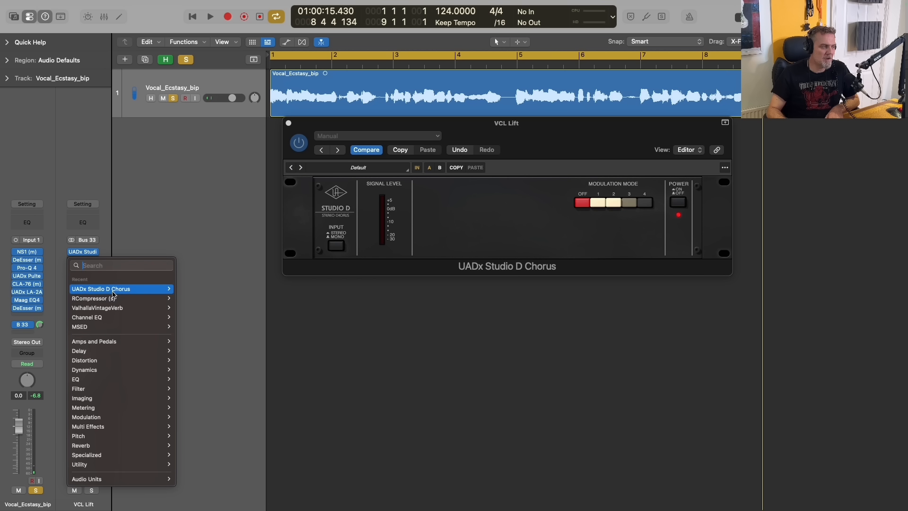
pyautogui.write('micro')
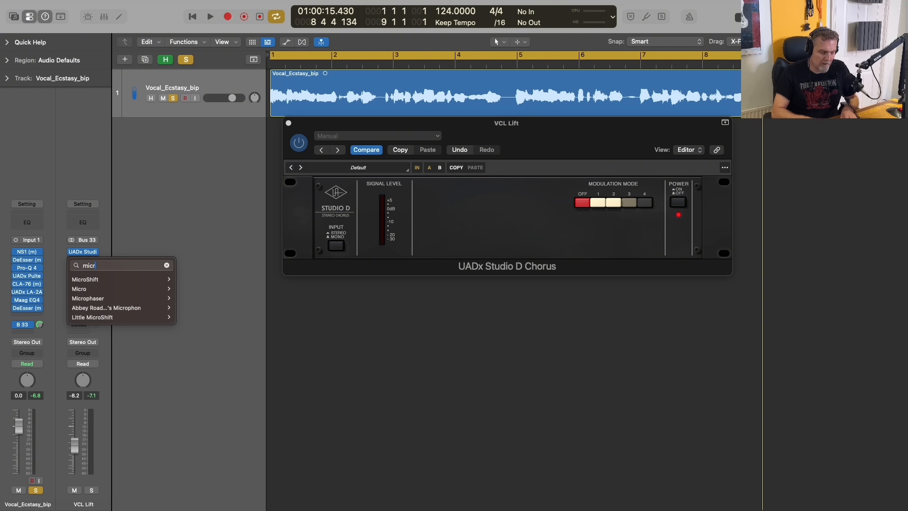
pyautogui.moveTo(163, 279)
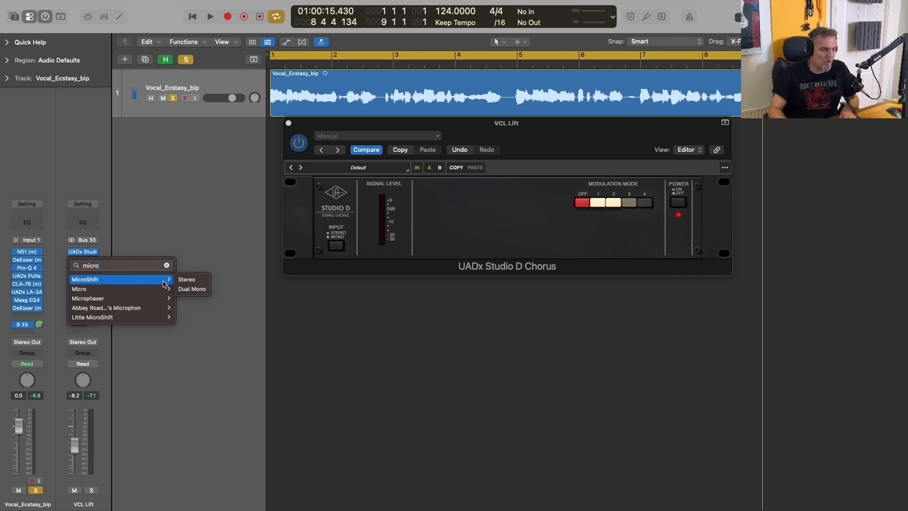
pyautogui.click(205, 283)
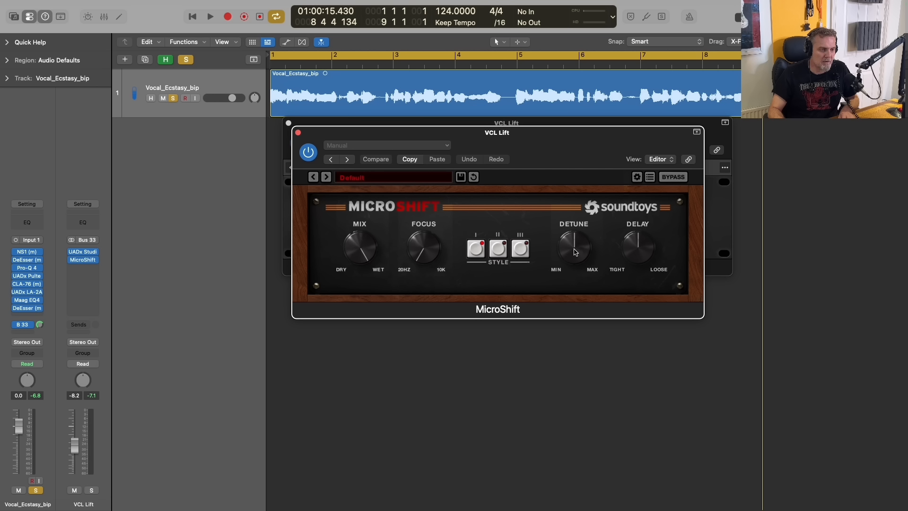
# Raise MicroShift's Detune and Delay above their midpoints while auditioning the vocal, and set its Focus to 193.3 Hz.
pyautogui.moveTo(576, 252); pyautogui.dragTo(568, 233)
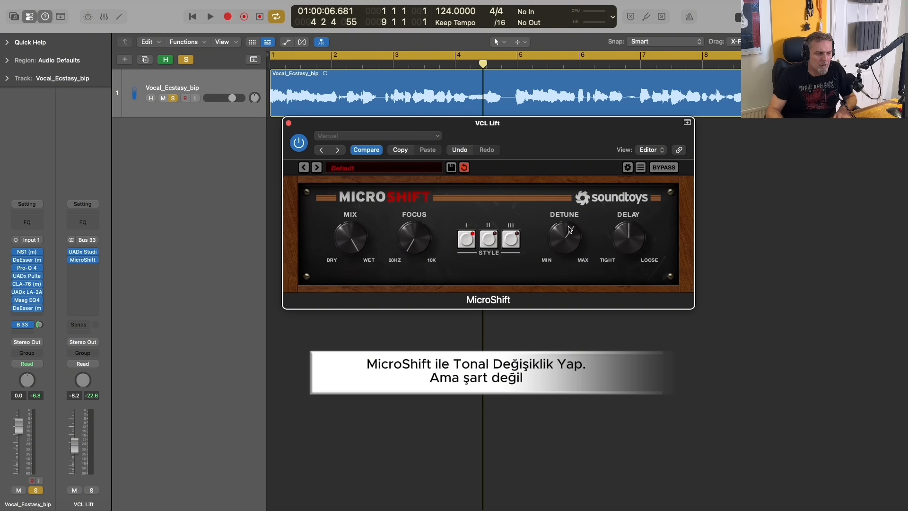
pyautogui.moveTo(628, 237); pyautogui.dragTo(636, 232)
pyautogui.press('space')
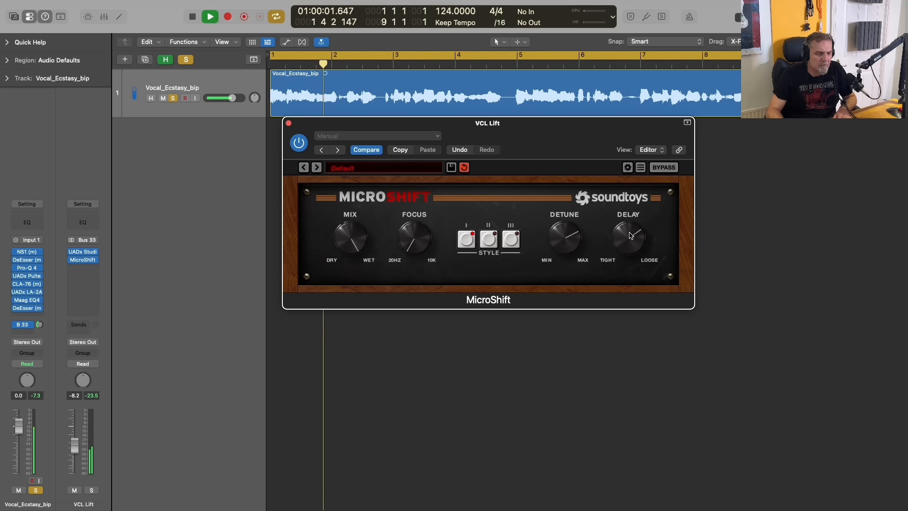
pyautogui.moveTo(630, 232); pyautogui.dragTo(631, 230)
pyautogui.moveTo(571, 238); pyautogui.dragTo(575, 214)
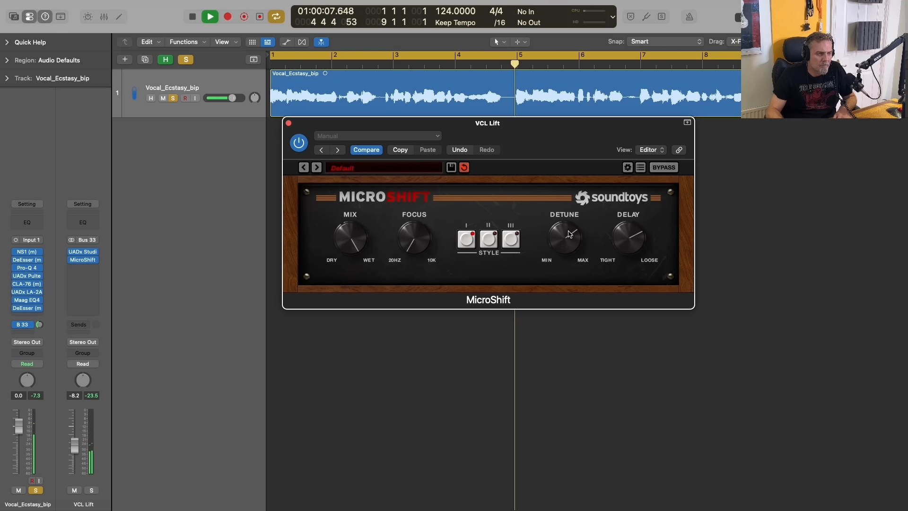
pyautogui.press('space')
pyautogui.moveTo(412, 239)
pyautogui.mouseDown()
pyautogui.moveTo(411, 220)
pyautogui.moveTo(420, 232)
pyautogui.mouseUp()
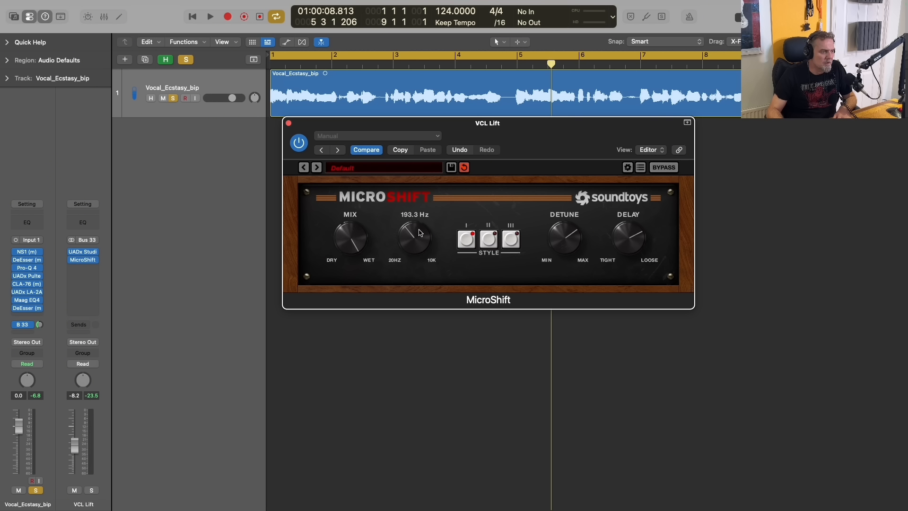
# Play back the vocal and compare the VCL Lift effects by toggling their bypass, finishing with the MicroShift window closed.
pyautogui.press('space')
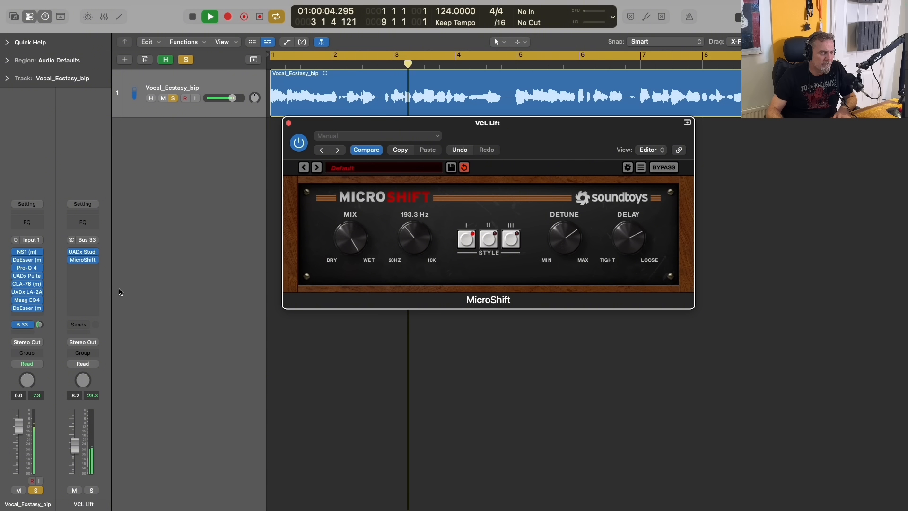
pyautogui.moveTo(71, 253); pyautogui.dragTo(72, 261)
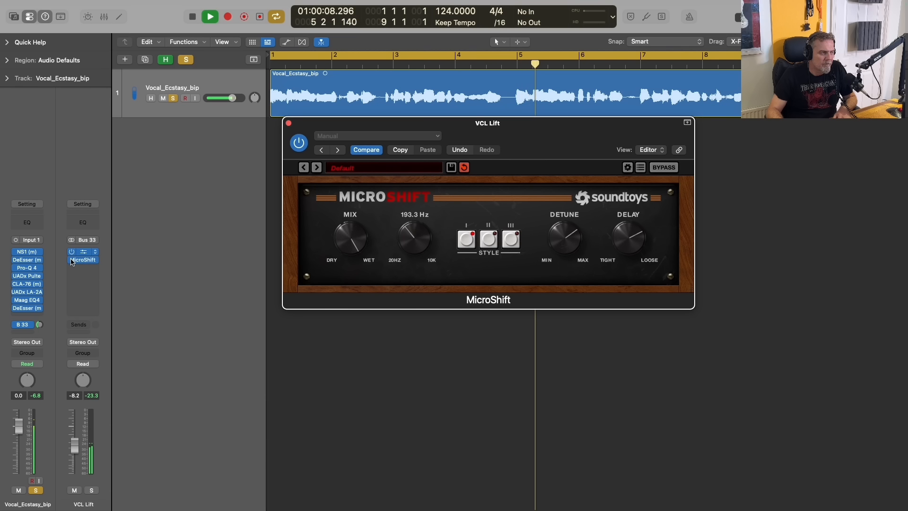
pyautogui.press('space')
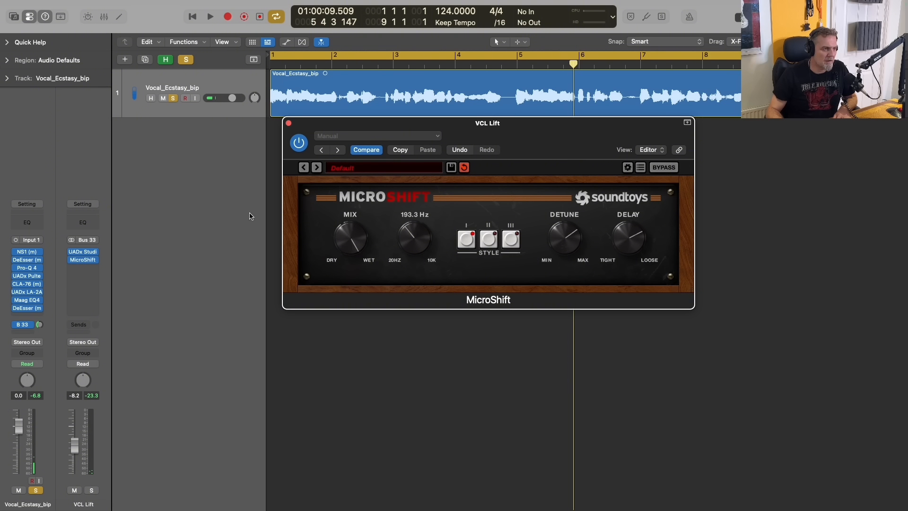
pyautogui.click(288, 123)
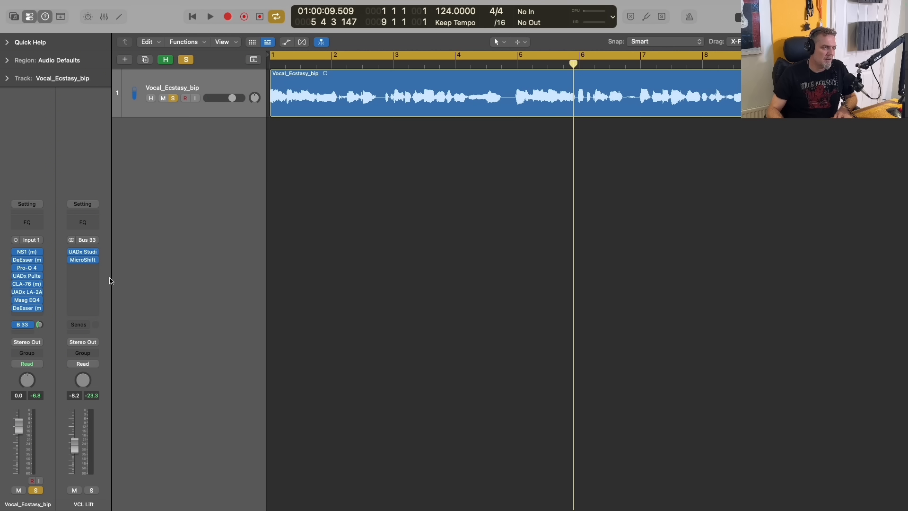
# Insert MSED after MicroShift on the VCL Lift channel and mute the mid signal.
pyautogui.click(83, 267)
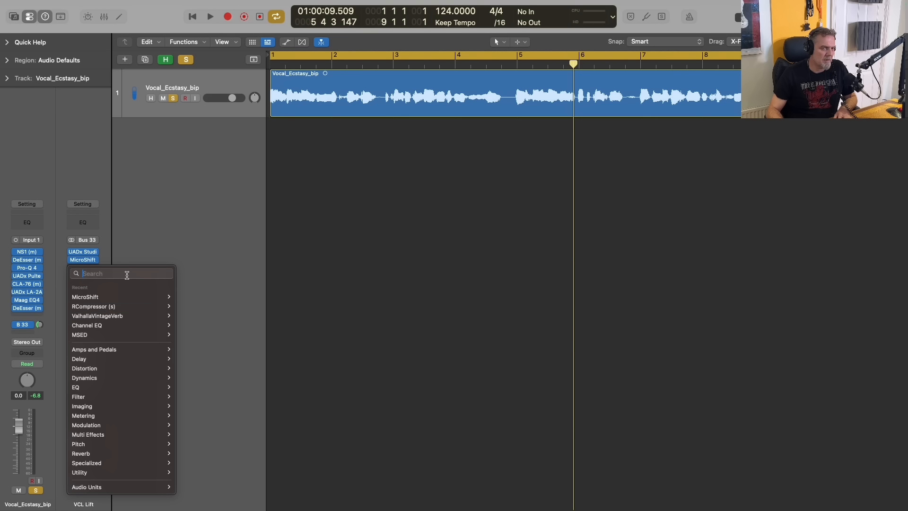
pyautogui.write('M')
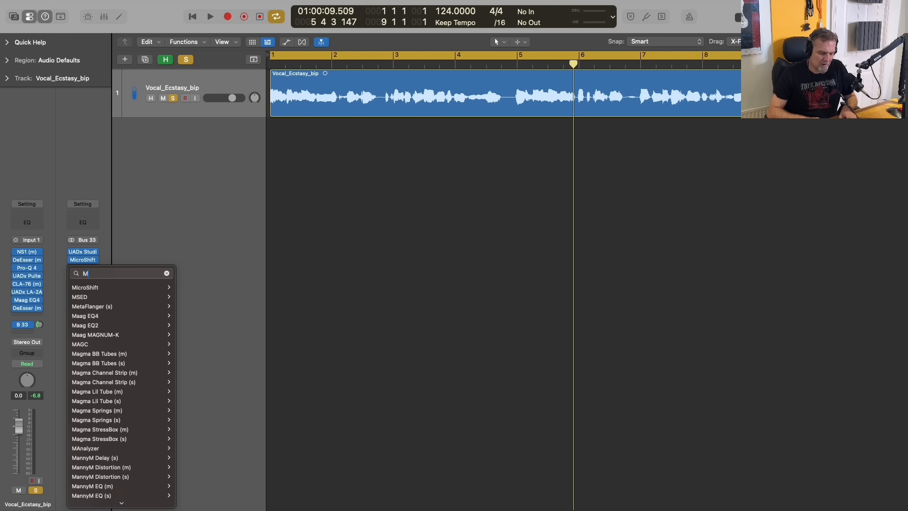
pyautogui.write('S')
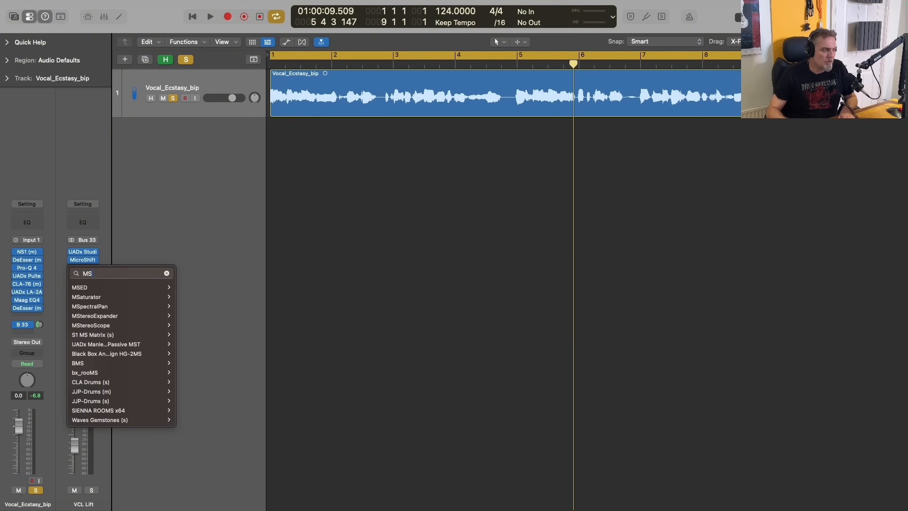
pyautogui.moveTo(141, 285)
pyautogui.click(192, 287)
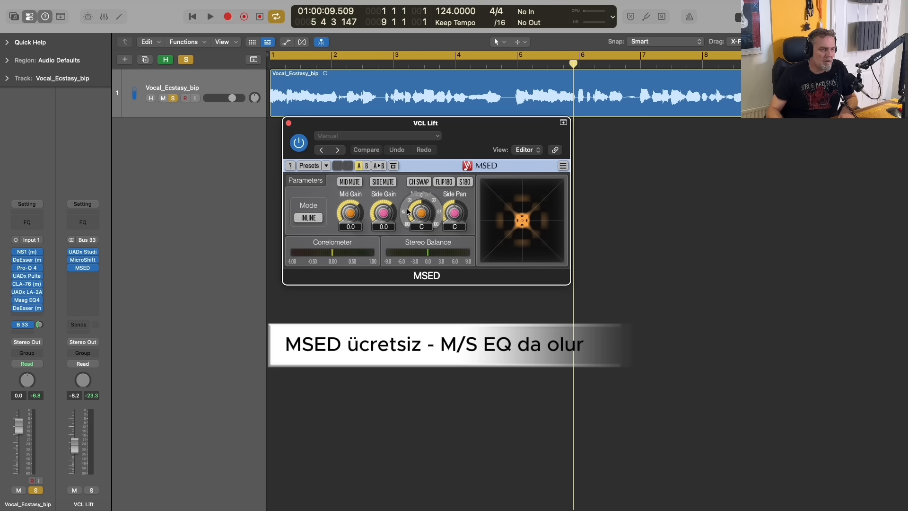
pyautogui.click(351, 183)
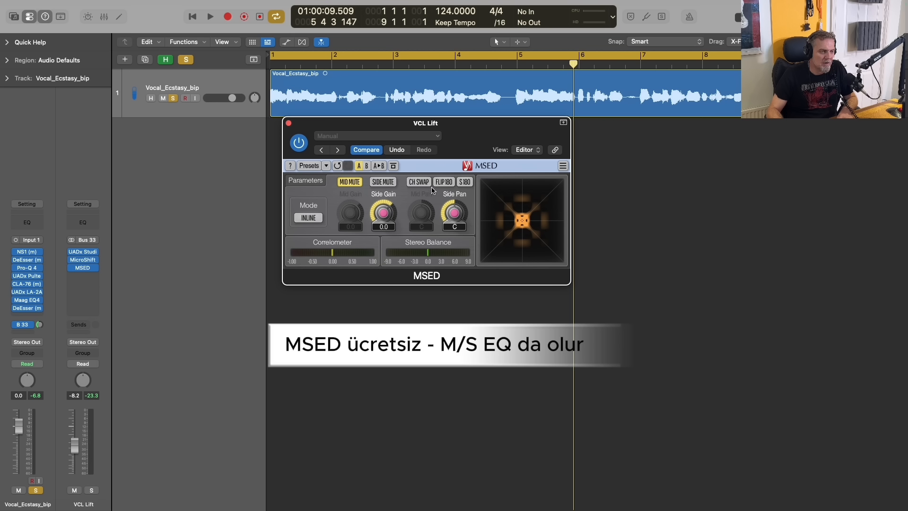
# Play back the vocal to check the side-only signal on MSED's stereo display, and close the plug-in window.
pyautogui.press('space')
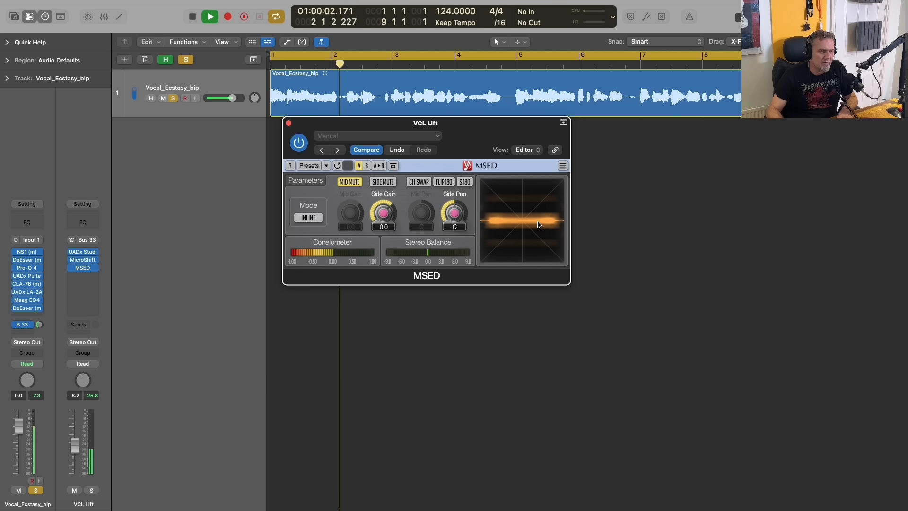
pyautogui.press('space')
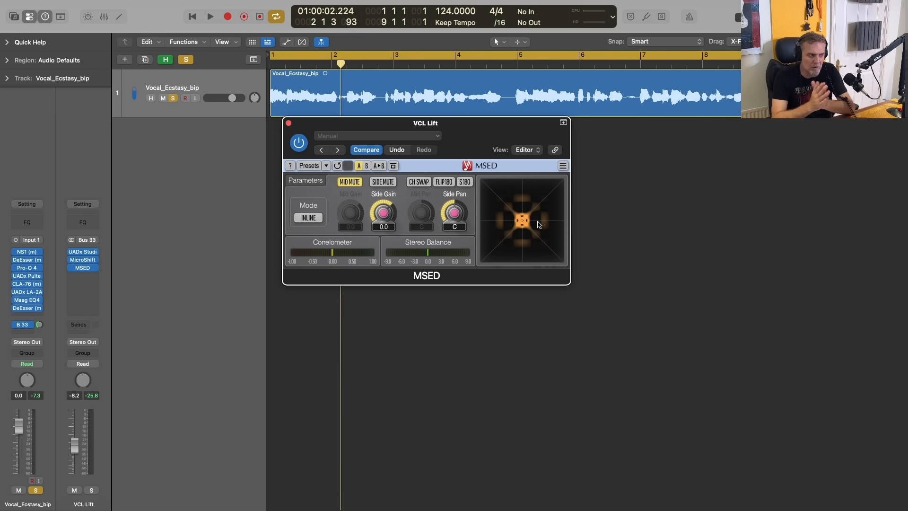
pyautogui.click(289, 124)
# Add a Channel EQ to VCL Lift with Side Only processing and a steep low cut at about 200 Hz.
pyautogui.click(87, 226)
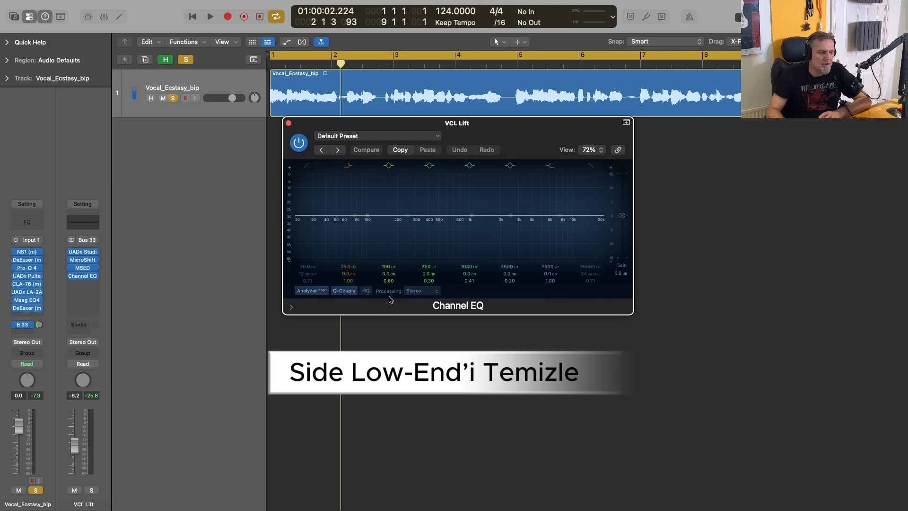
pyautogui.click(422, 292)
pyautogui.click(421, 335)
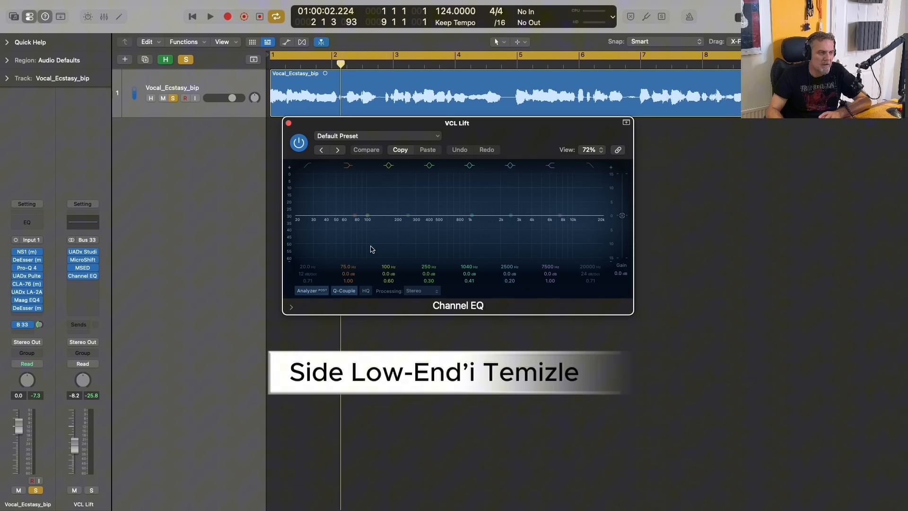
pyautogui.click(308, 165)
pyautogui.moveTo(299, 219); pyautogui.dragTo(404, 225)
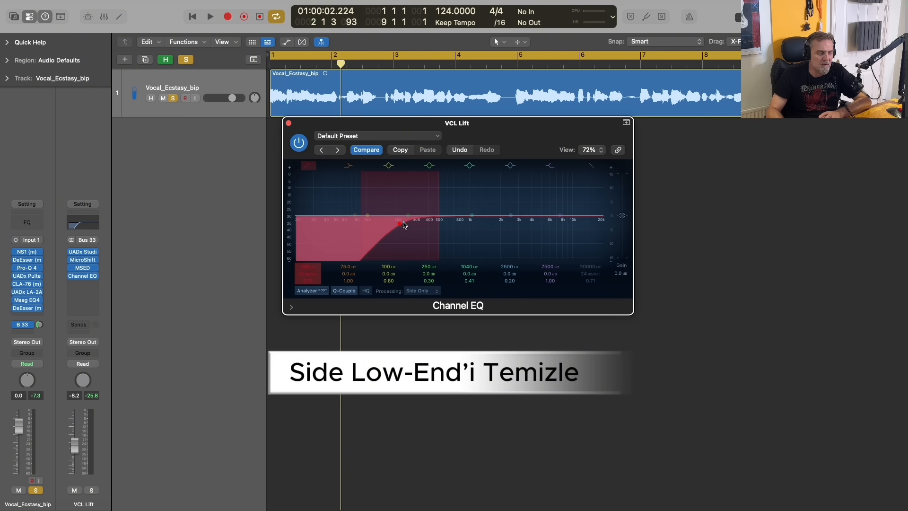
pyautogui.moveTo(308, 273); pyautogui.dragTo(308, 261)
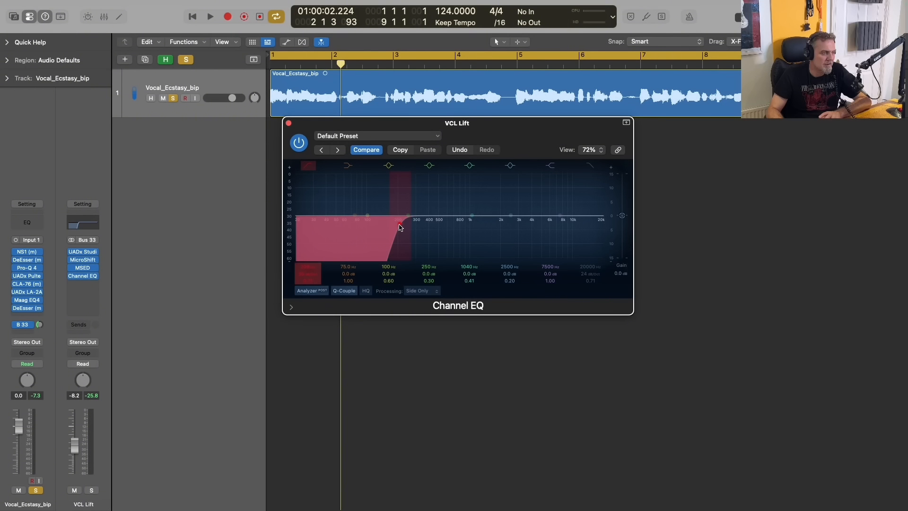
# Play back the vocal to check the side low cut on the VCL Lift Channel EQ, and close the plug-in window.
pyautogui.press('space')
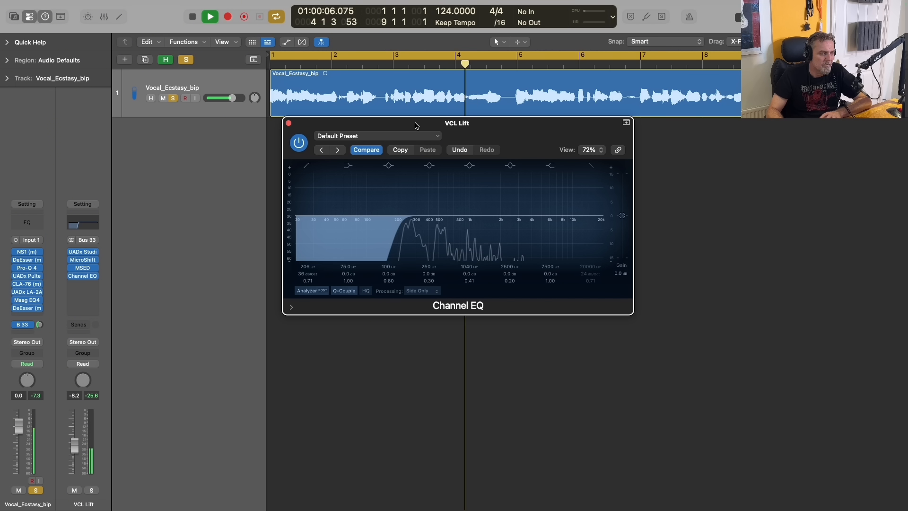
pyautogui.press('space')
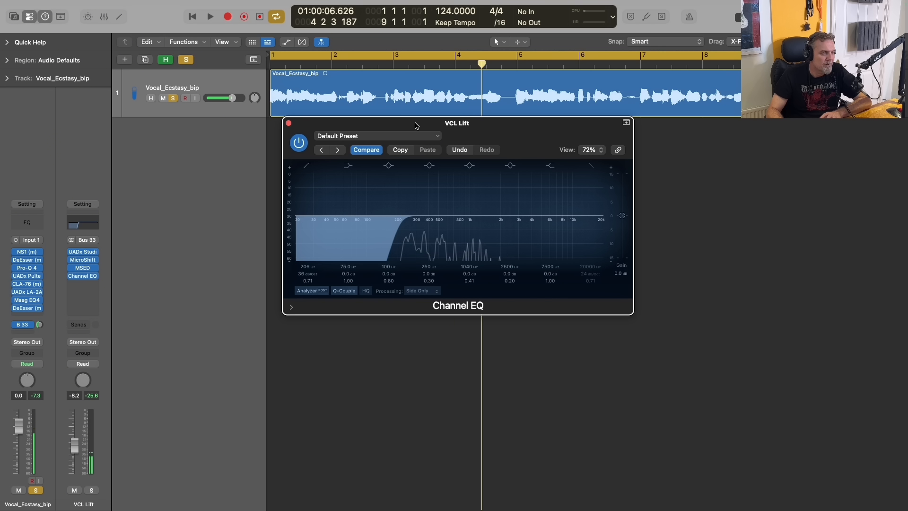
pyautogui.click(288, 124)
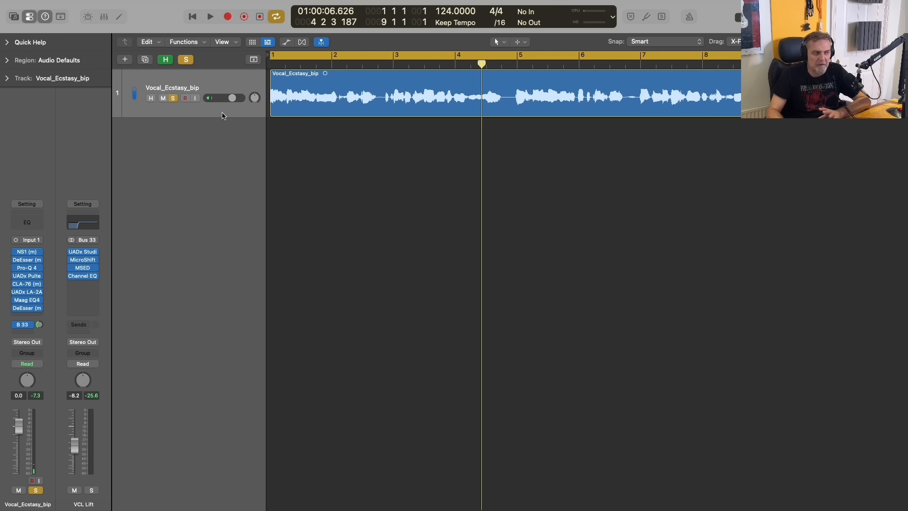
# Create an arrangement track for the VCL Lift effect channel.
pyautogui.click(225, 86)
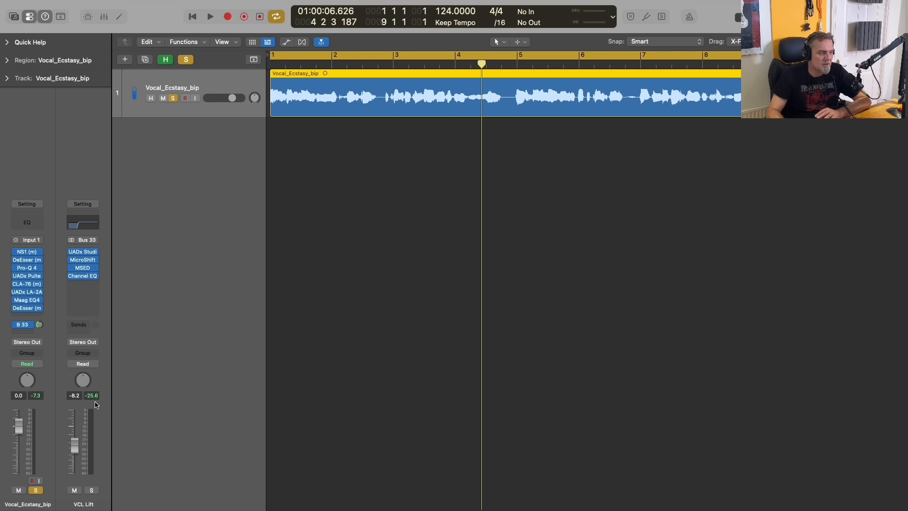
pyautogui.rightClick(78, 483)
pyautogui.click(114, 441)
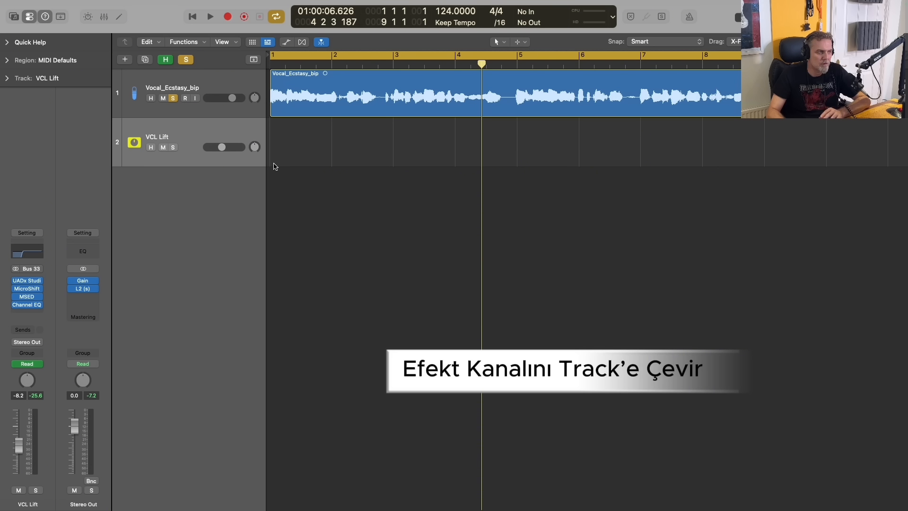
# Group the Vocal_Ecstasy_bip and VCL Lift tracks into a summing stack.
pyautogui.click(241, 88)
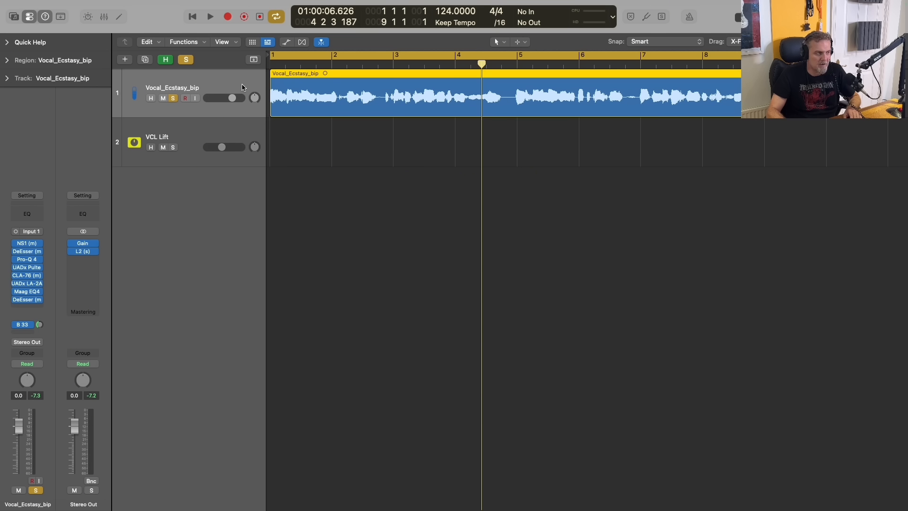
pyautogui.hotkey('shift', 'Down')
pyautogui.rightClick(229, 126)
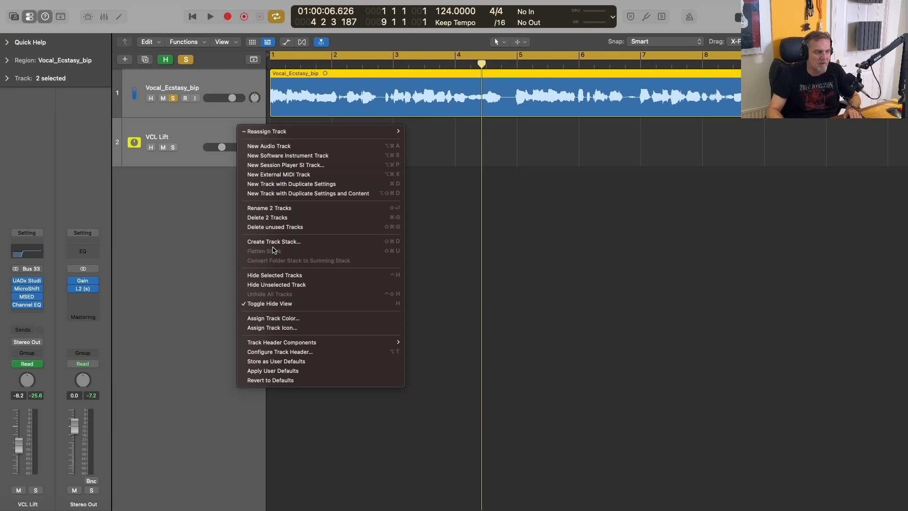
pyautogui.click(275, 249)
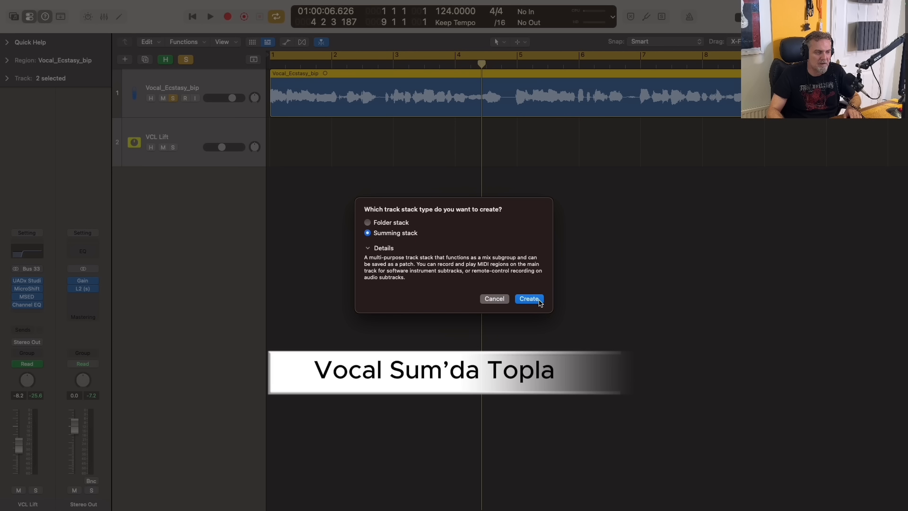
pyautogui.click(530, 299)
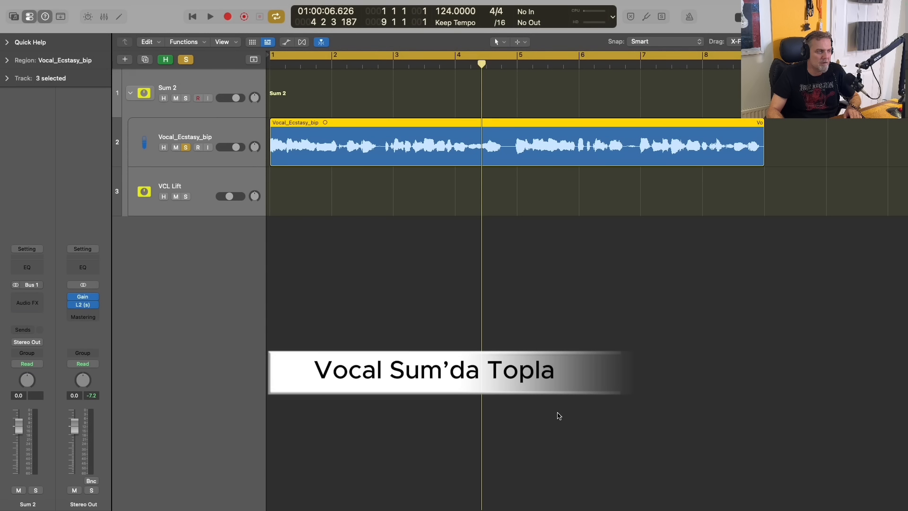
# Rename the summing stack's main track as VCL SUM.
pyautogui.doubleClick(170, 88)
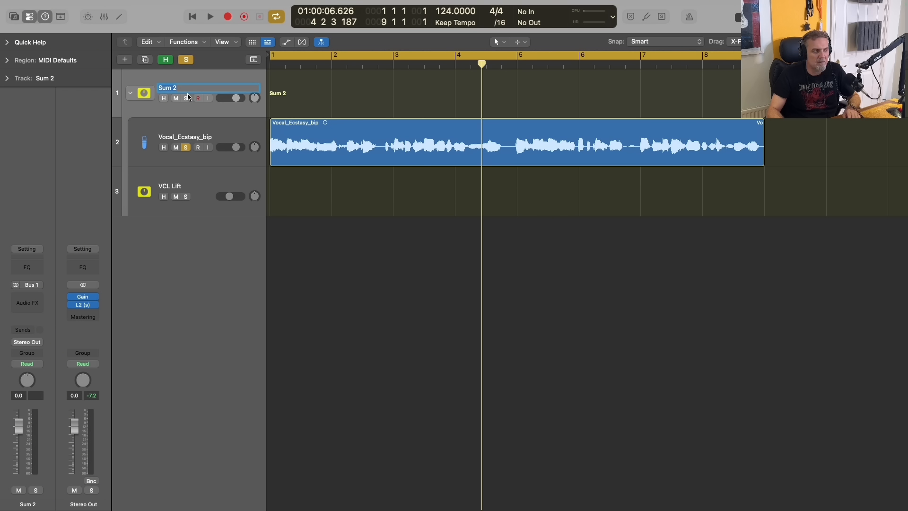
pyautogui.write('V')
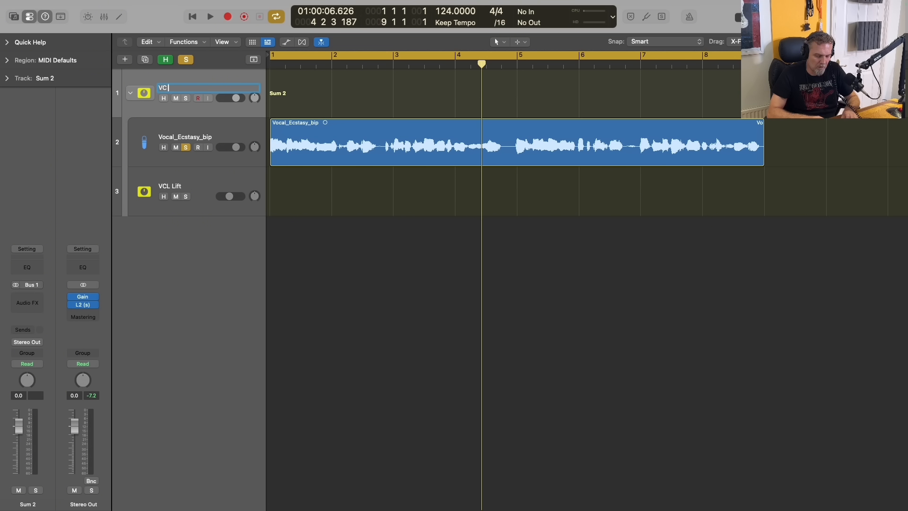
pyautogui.write('CL SUM')
pyautogui.press('Return')
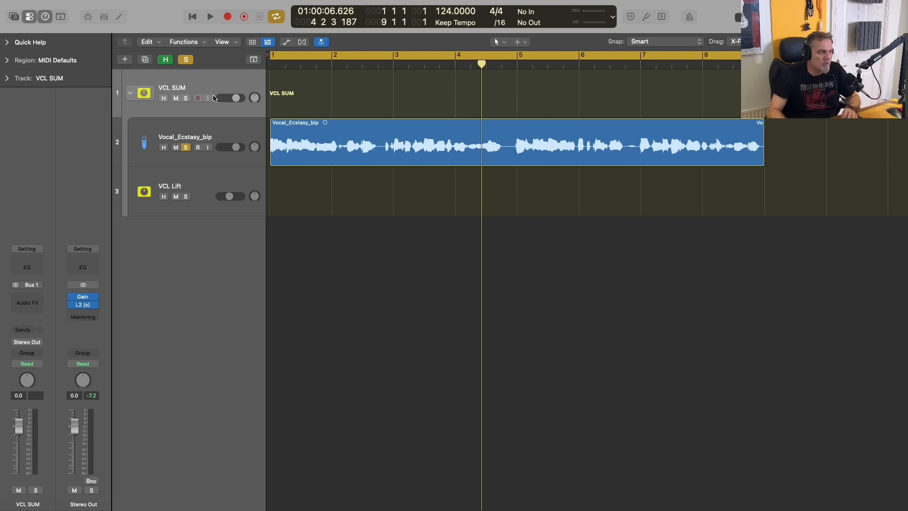
# Add a Bus 34 send on VCL SUM and insert a stereo ValhallaVintageVerb on the resulting aux channel.
pyautogui.click(22, 331)
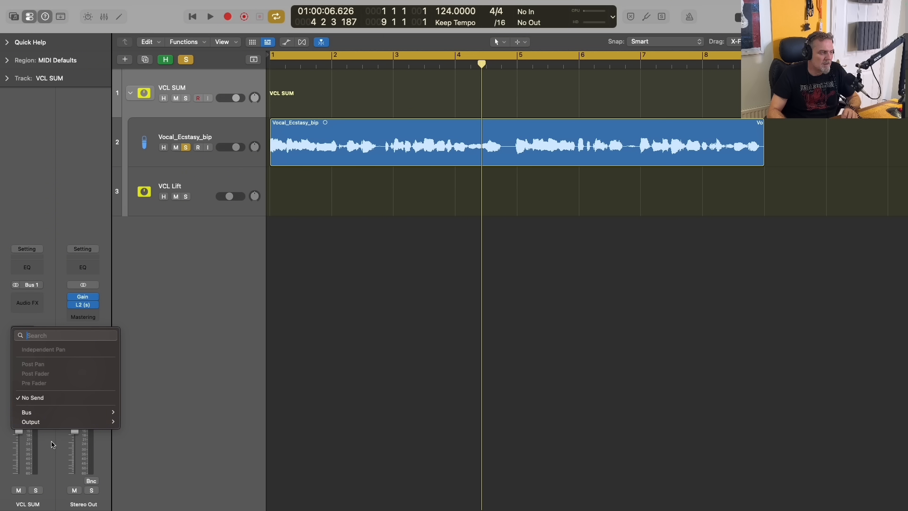
pyautogui.moveTo(49, 415)
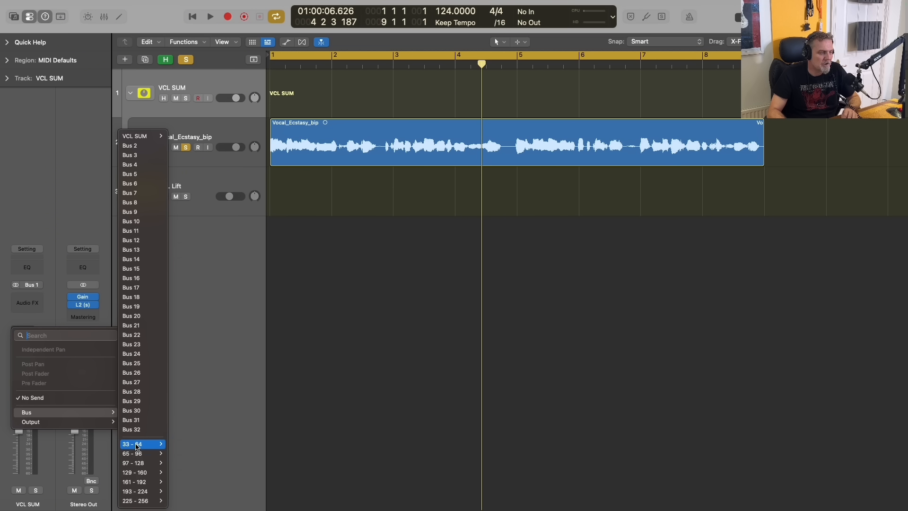
pyautogui.moveTo(137, 446)
pyautogui.click(183, 221)
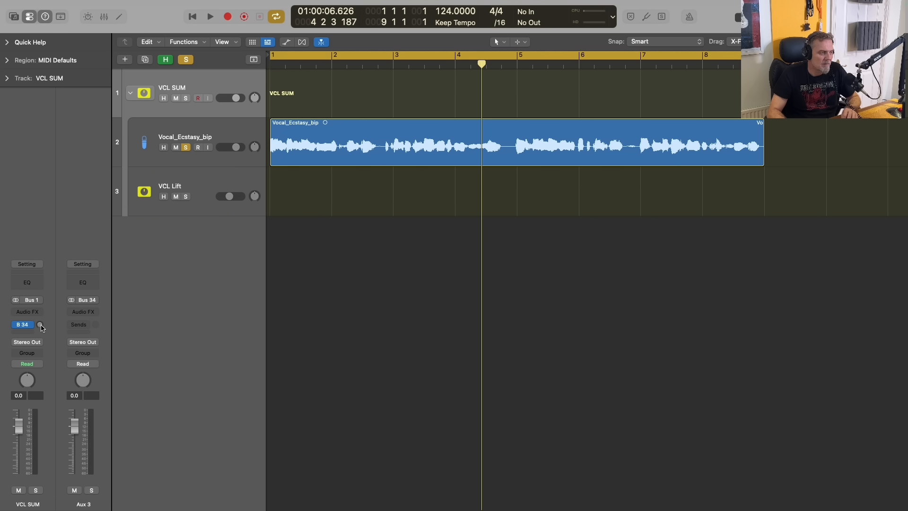
pyautogui.click(84, 312)
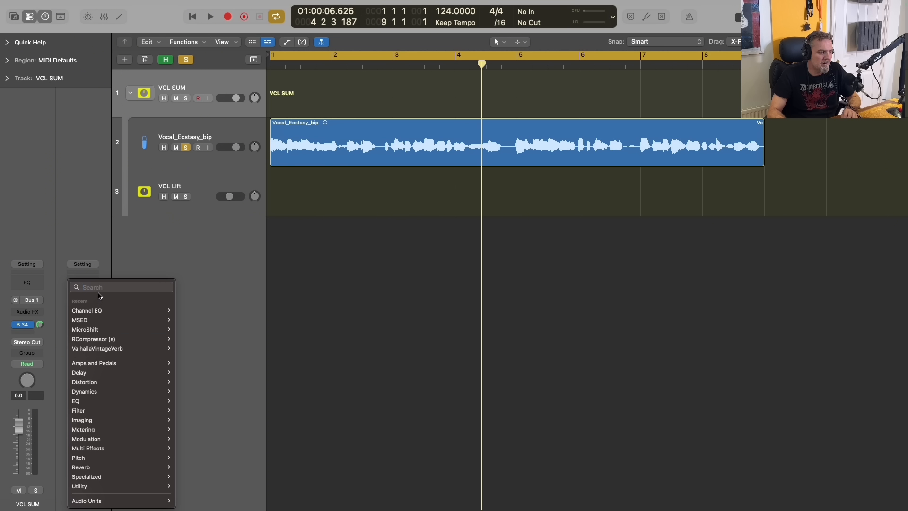
pyautogui.moveTo(112, 348)
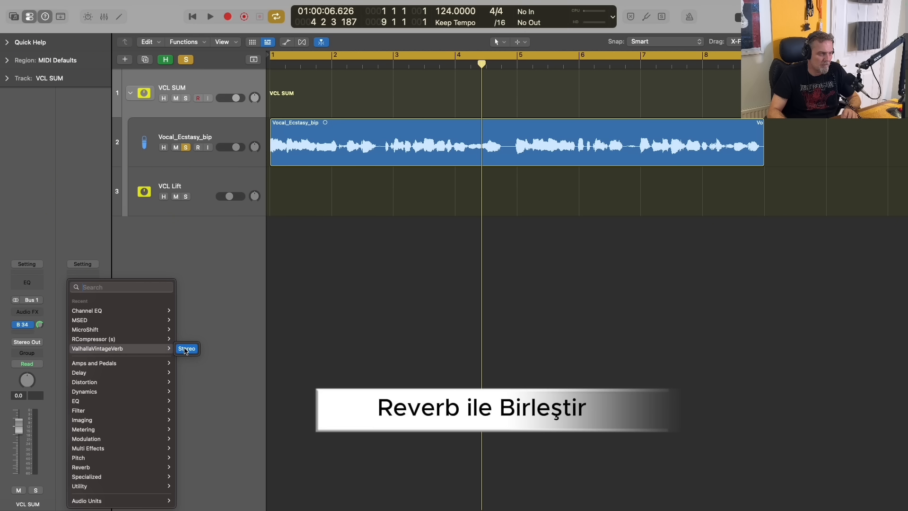
pyautogui.click(186, 349)
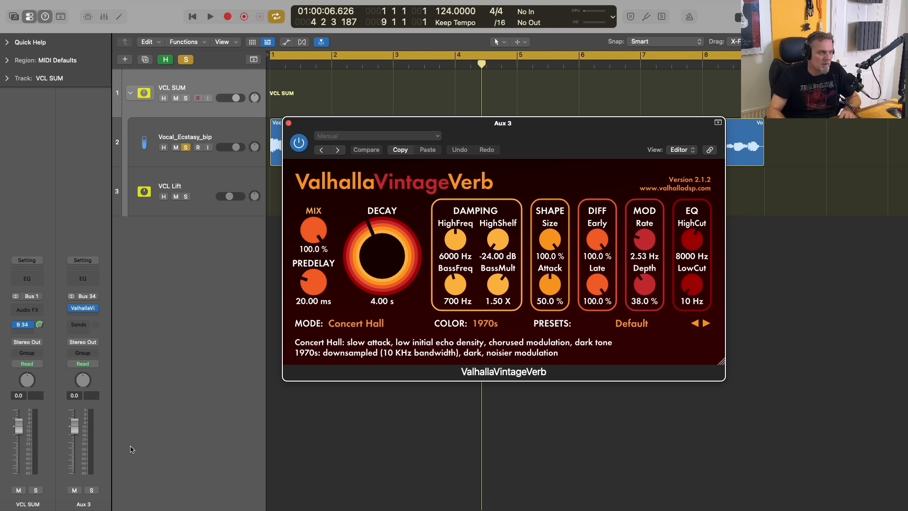
# Set ValhallaVintageVerb to Plate mode with a decay of 1.73 s, LowCut at 340 Hz and HighCut at 6870 Hz.
pyautogui.moveTo(388, 271); pyautogui.dragTo(379, 278)
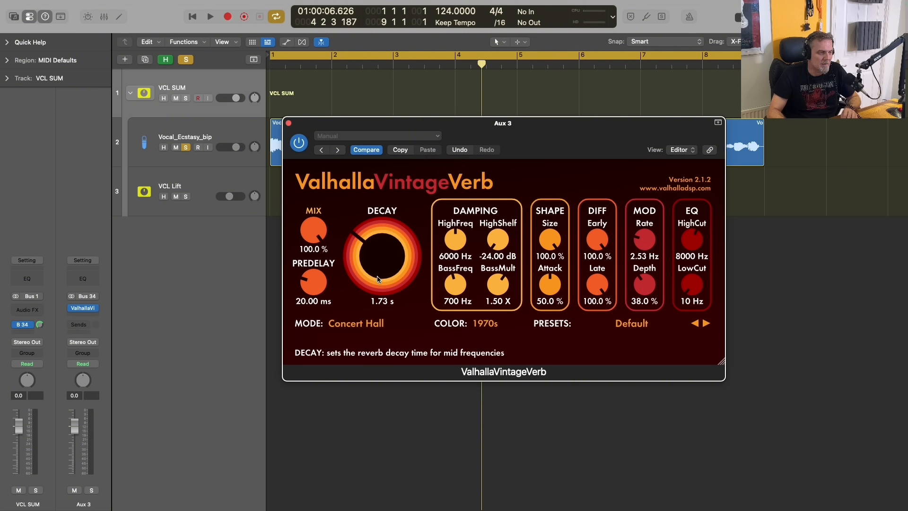
pyautogui.click(357, 325)
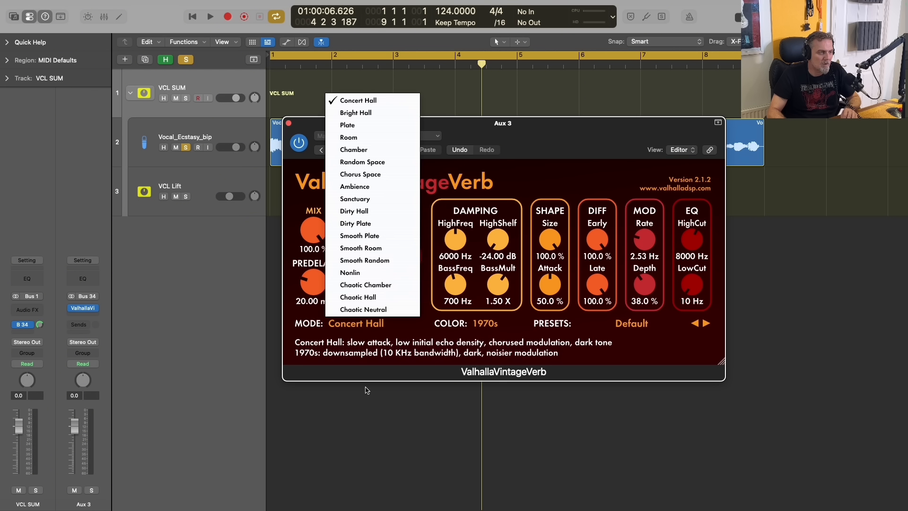
pyautogui.click(357, 125)
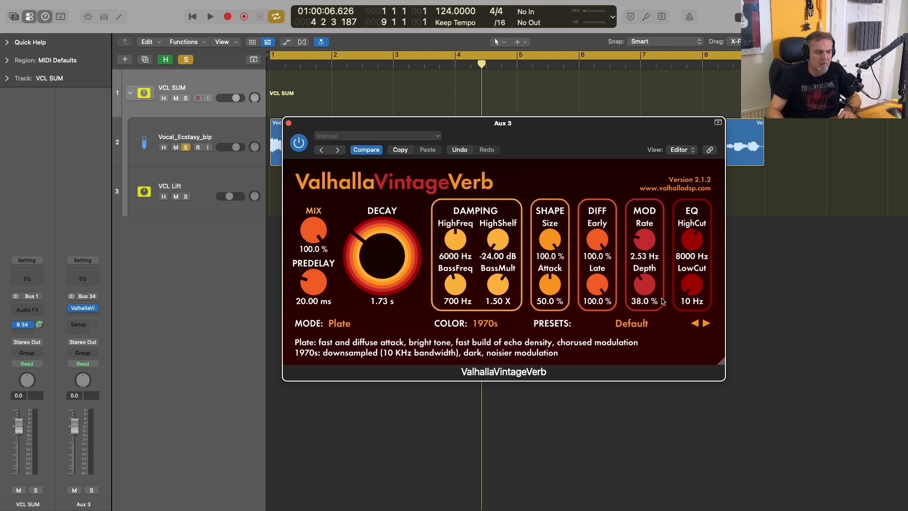
pyautogui.moveTo(698, 279); pyautogui.dragTo(696, 257)
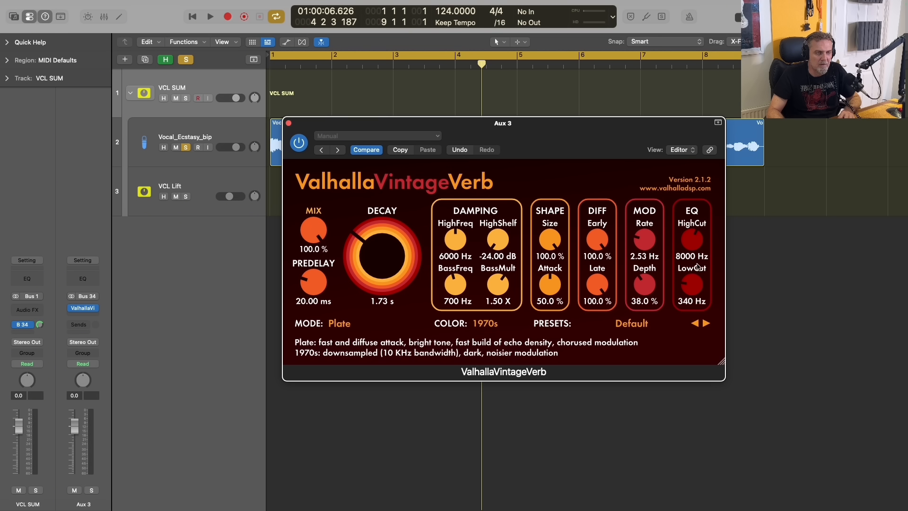
pyautogui.moveTo(699, 242); pyautogui.dragTo(697, 248)
# Play back the vocal and lower the reverb aux channel's fader to about -12.8 dB.
pyautogui.press('space')
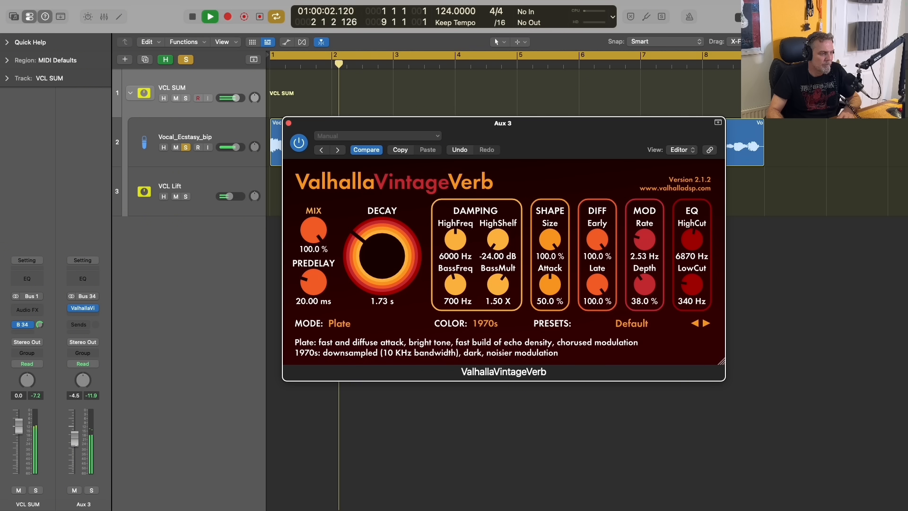
pyautogui.moveTo(74, 426); pyautogui.dragTo(74, 451)
pyautogui.press('space')
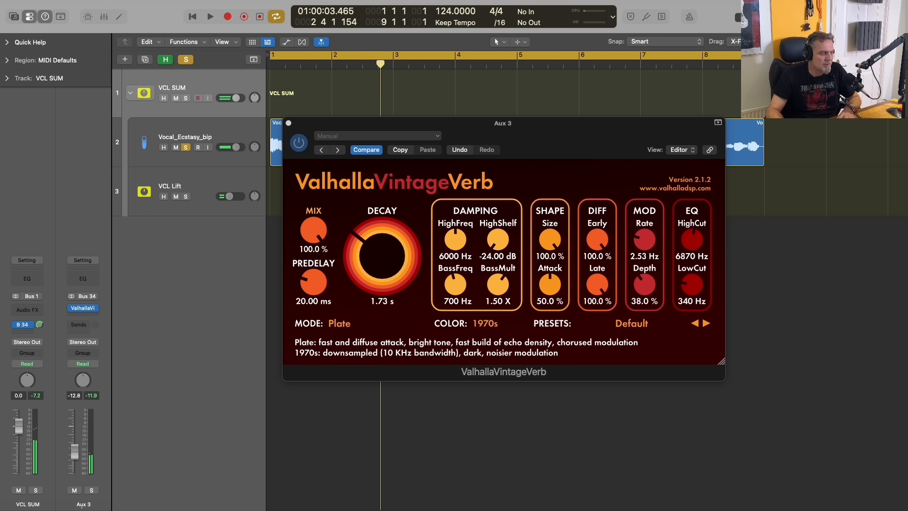
# Rename the reverb aux channel as VCL RVB.
pyautogui.doubleClick(83, 504)
pyautogui.write('VCL ')
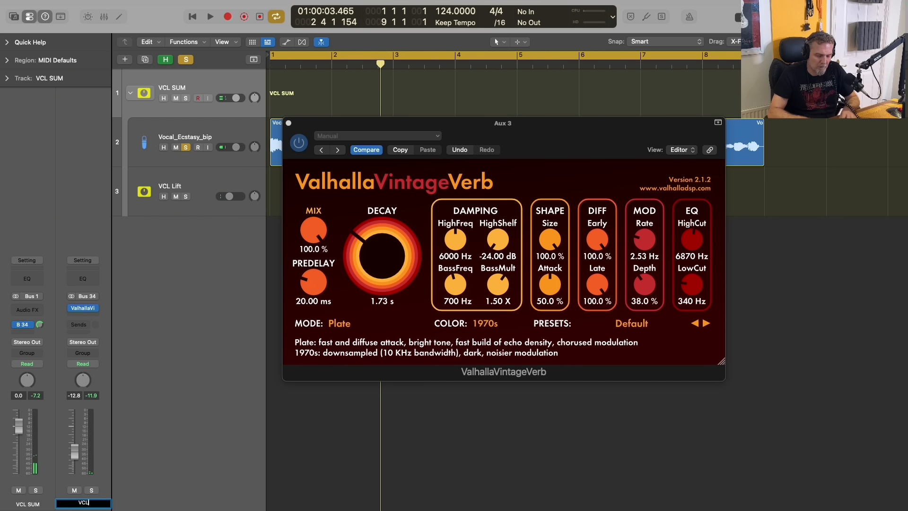
pyautogui.write('RVB')
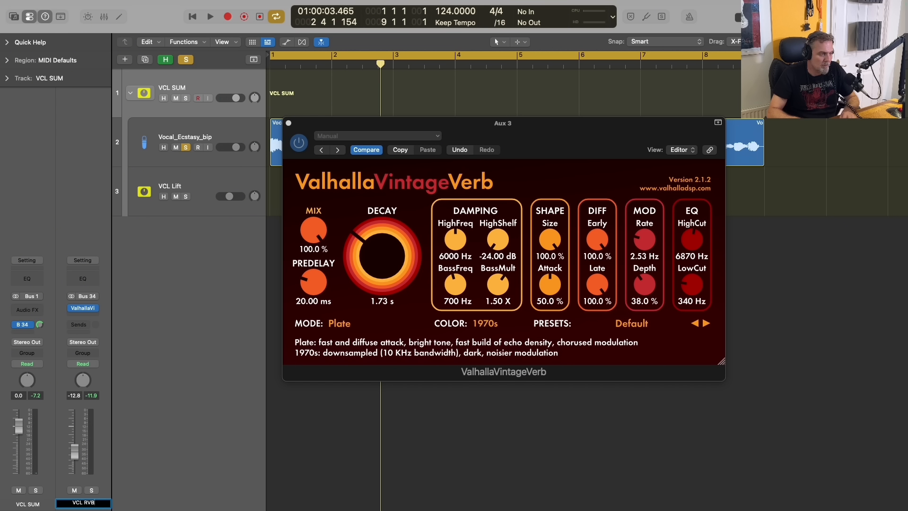
pyautogui.press('Return')
# Compare the vocal with the Bus 34 send off and on, set the VCL RVB fader to -13.0 dB, and close the reverb window.
pyautogui.press('space')
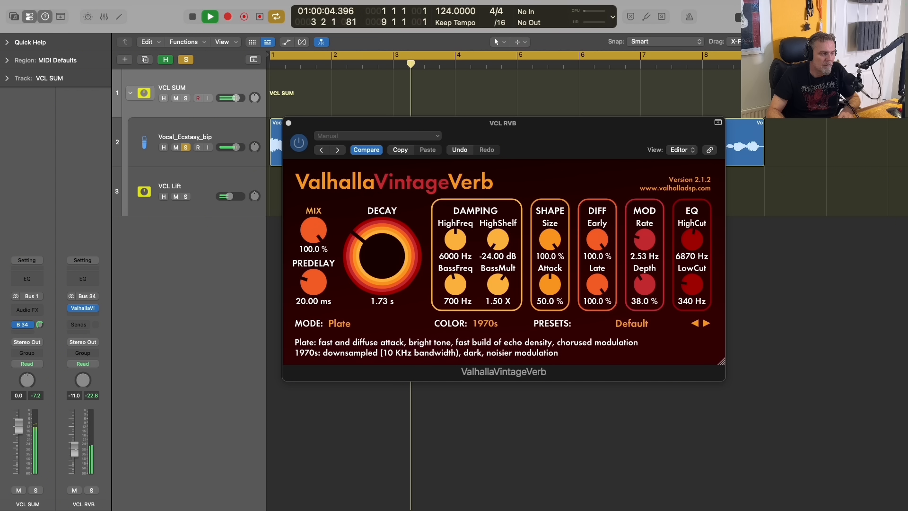
pyautogui.click(16, 325)
pyautogui.click(16, 325)
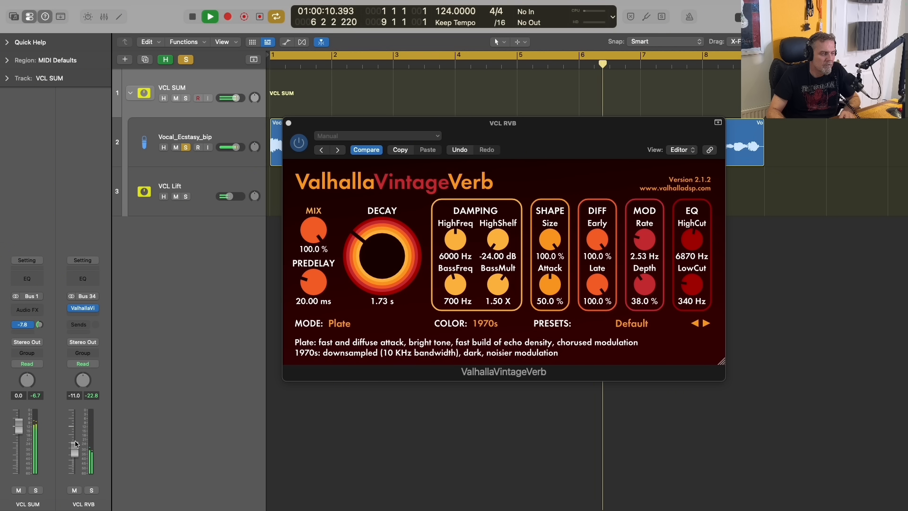
pyautogui.moveTo(74, 448); pyautogui.dragTo(74, 450)
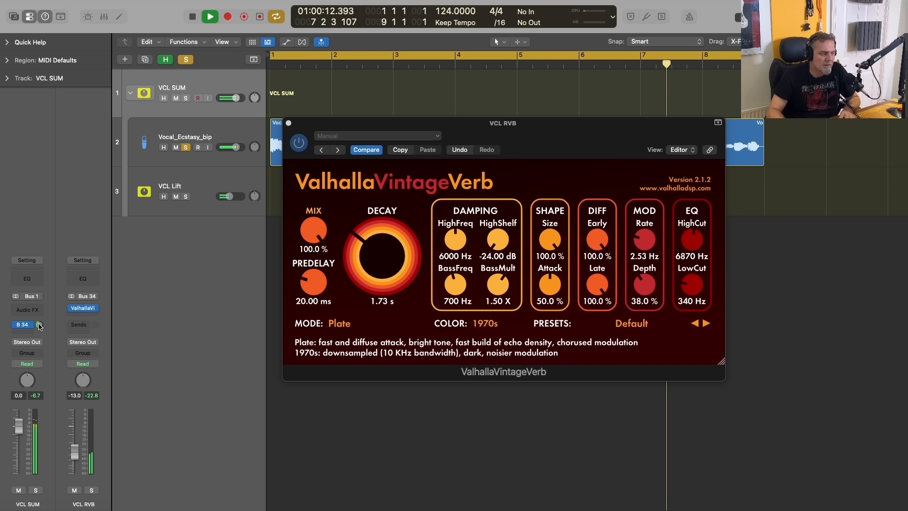
pyautogui.moveTo(39, 325); pyautogui.dragTo(39, 323)
pyautogui.press('space')
pyautogui.click(288, 123)
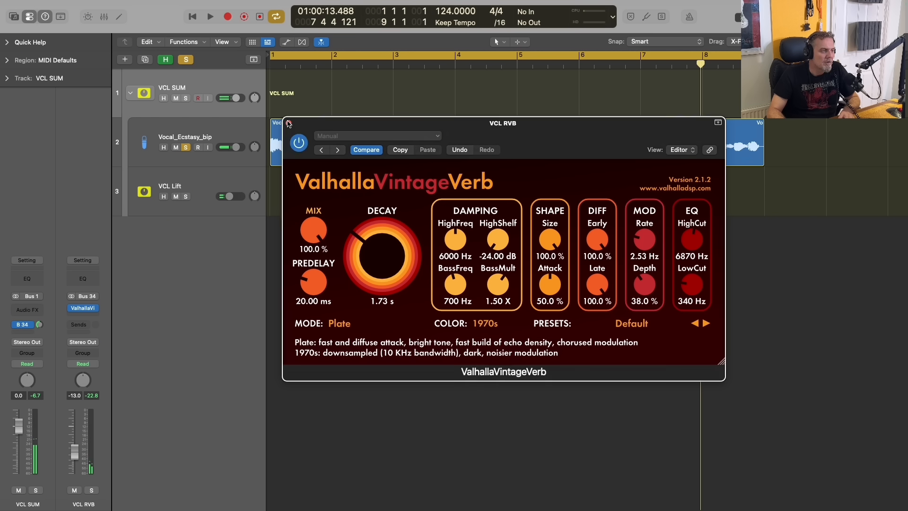
# Insert a stereo RCompressor after the reverb on VCL RVB, side-chained to Audio 1, with threshold -18.0 and ratio 2.70 set during playback.
pyautogui.click(84, 315)
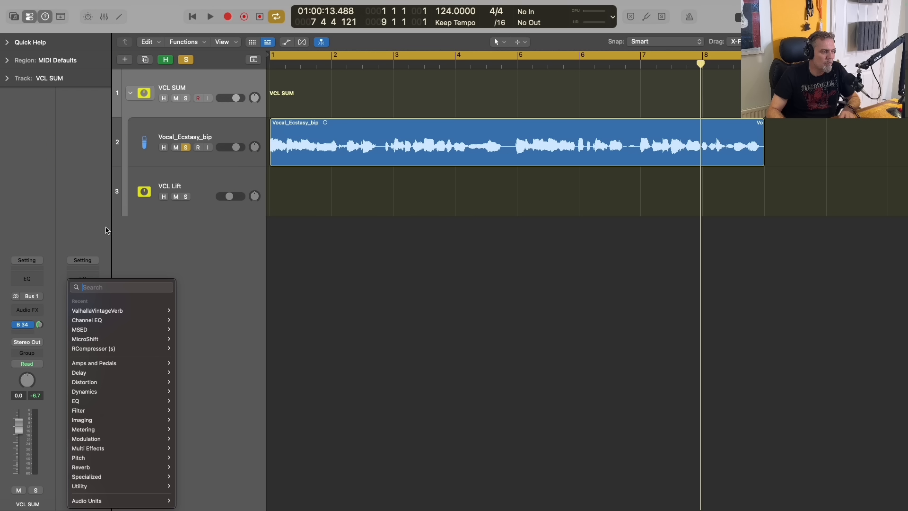
pyautogui.click(189, 350)
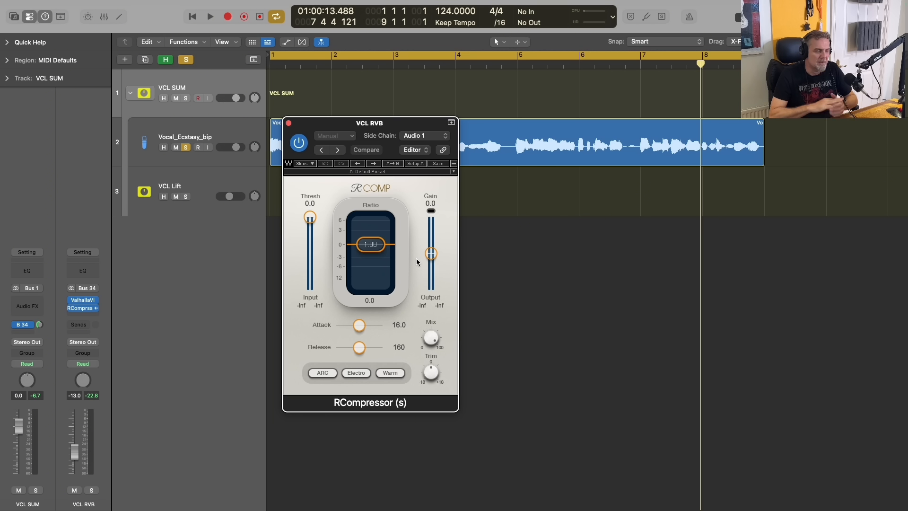
pyautogui.press('space')
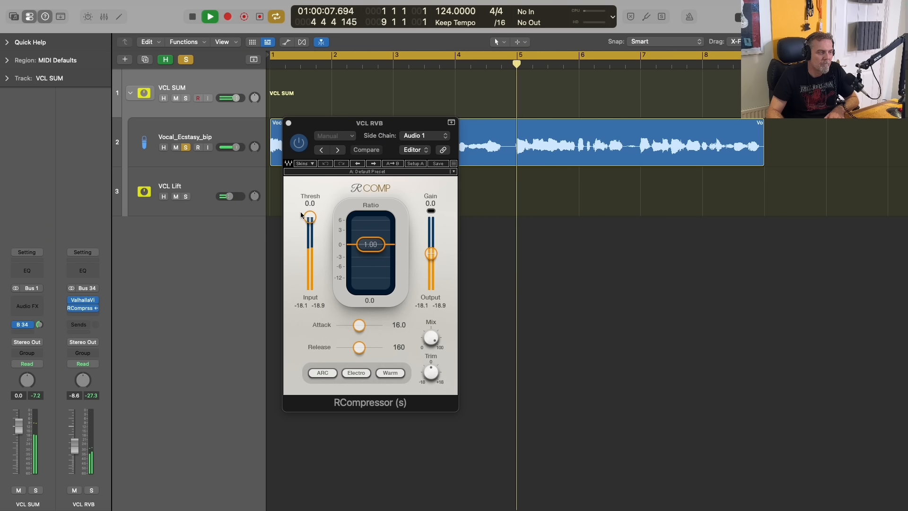
pyautogui.moveTo(310, 218); pyautogui.dragTo(308, 250)
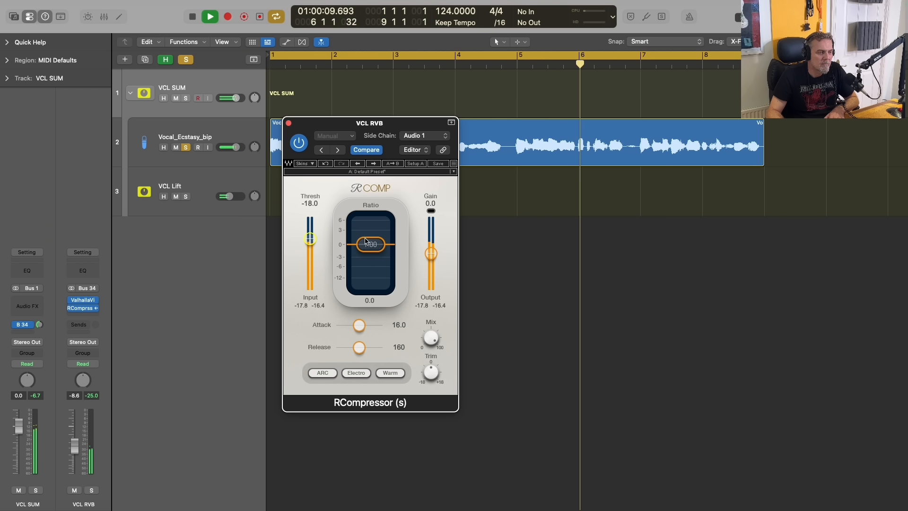
pyautogui.moveTo(371, 244); pyautogui.dragTo(372, 287)
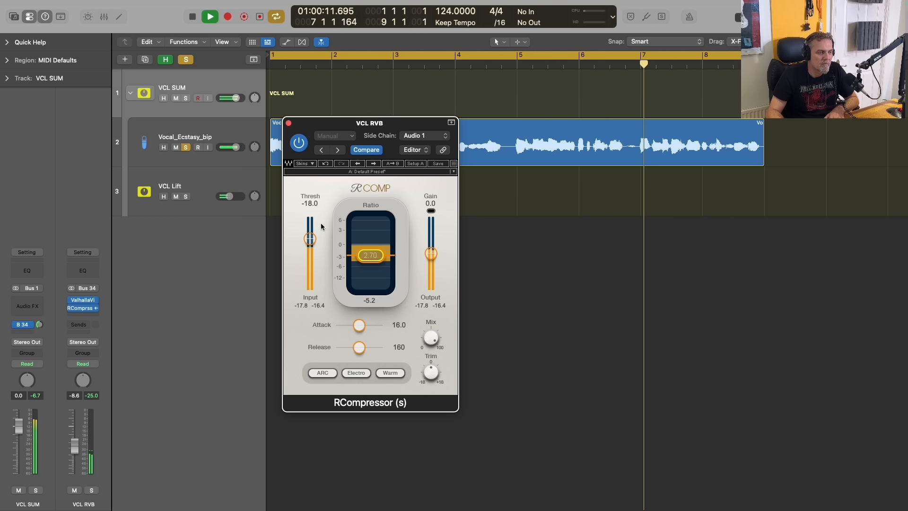
# Set the VCL RVB RCompressor's threshold to -19.4, attack to 37.5 and release to 125 while the vocal plays.
pyautogui.moveTo(309, 237); pyautogui.dragTo(310, 239)
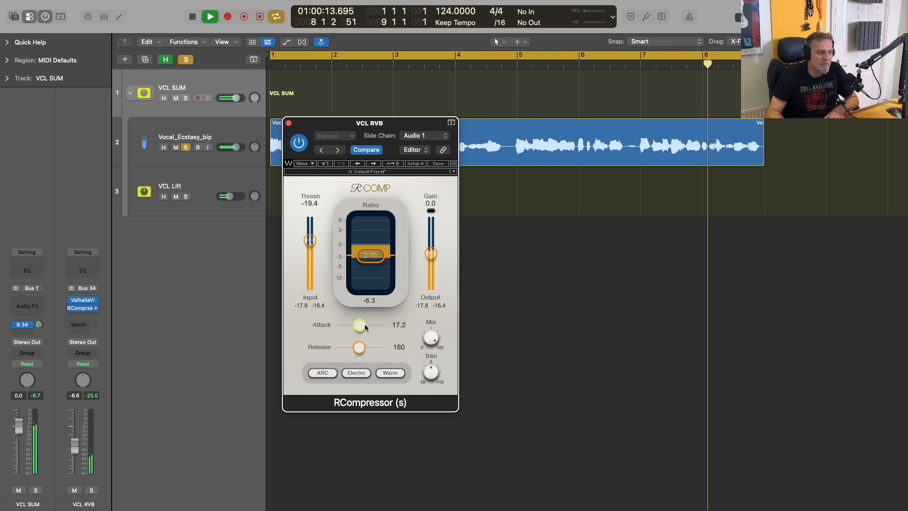
pyautogui.moveTo(359, 324); pyautogui.dragTo(413, 324)
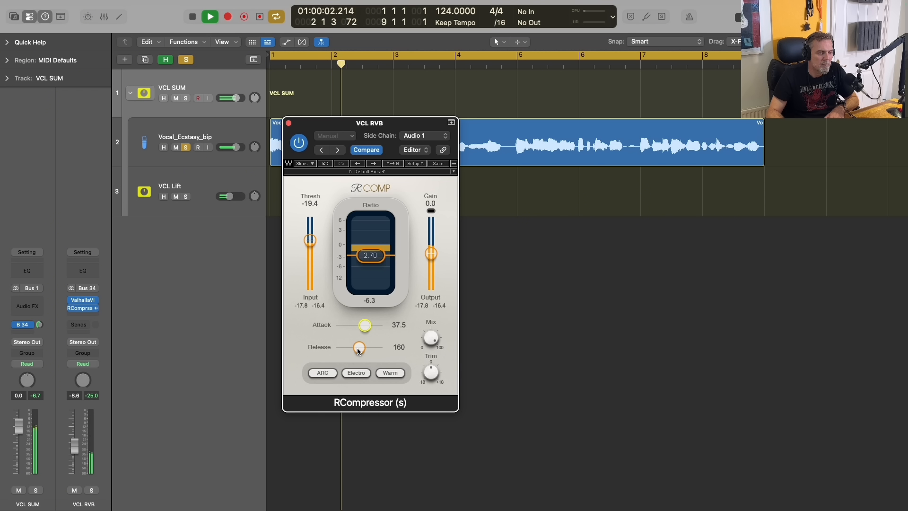
pyautogui.moveTo(358, 347); pyautogui.dragTo(341, 352)
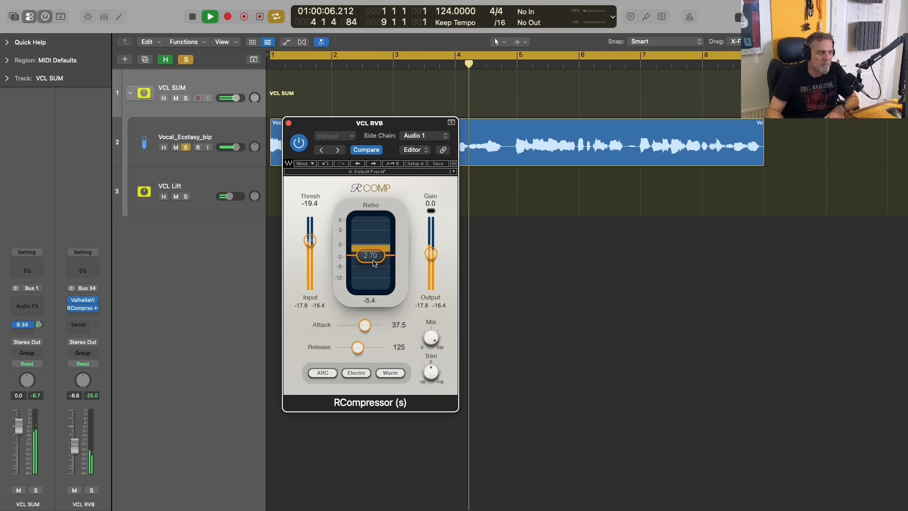
# Compare the reverb with the RCompressor bypassed and active, and stop playback.
pyautogui.click(300, 143)
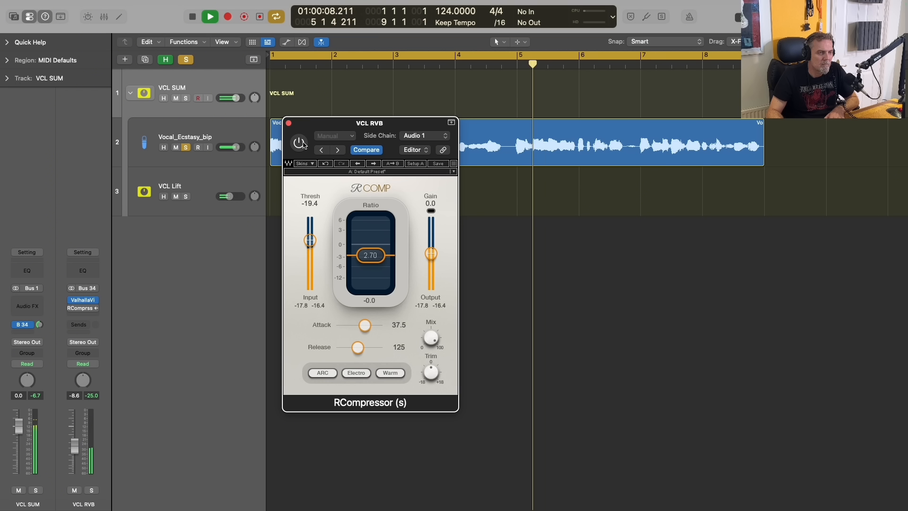
pyautogui.click(302, 144)
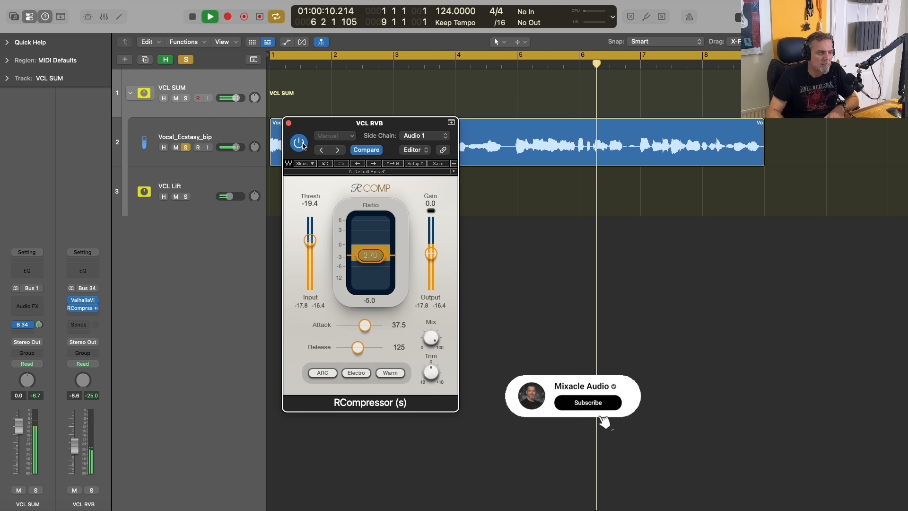
pyautogui.press('space')
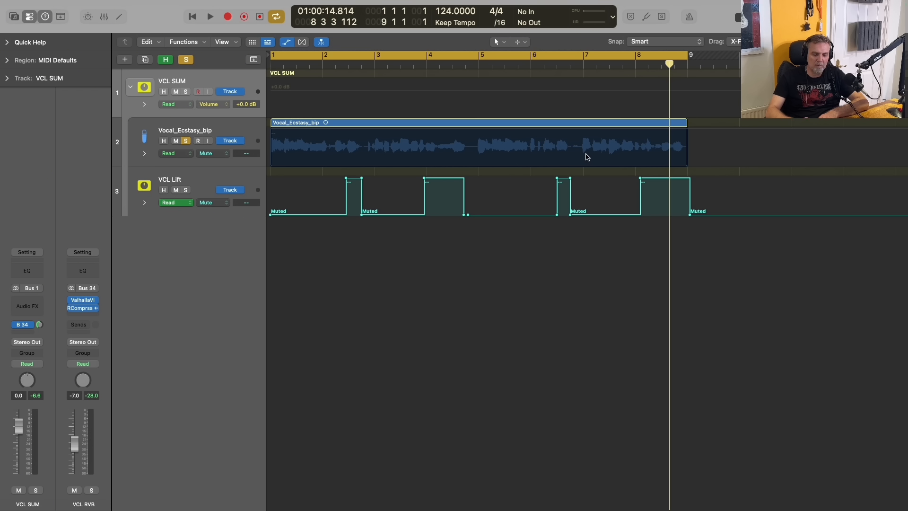
# Play back the vocal with the mute automation on VCL Lift and stop at the end of the region.
pyautogui.press('space')
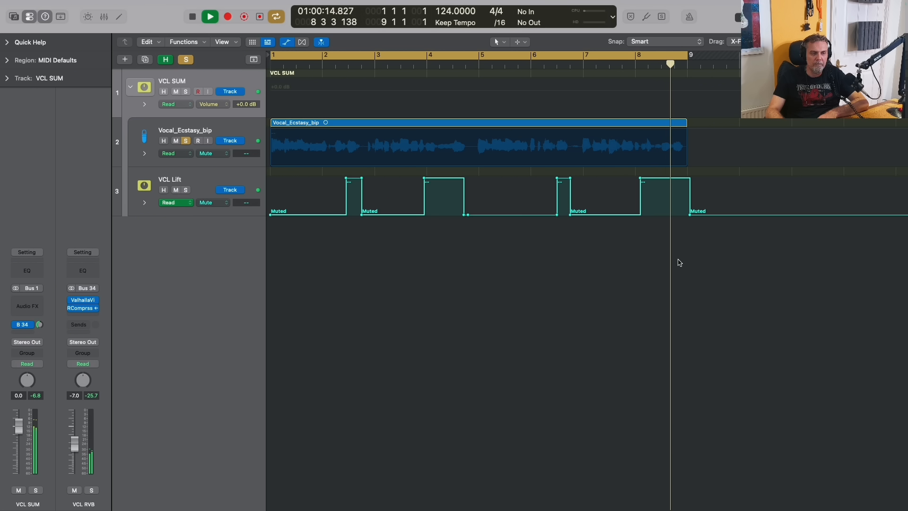
pyautogui.press('space')
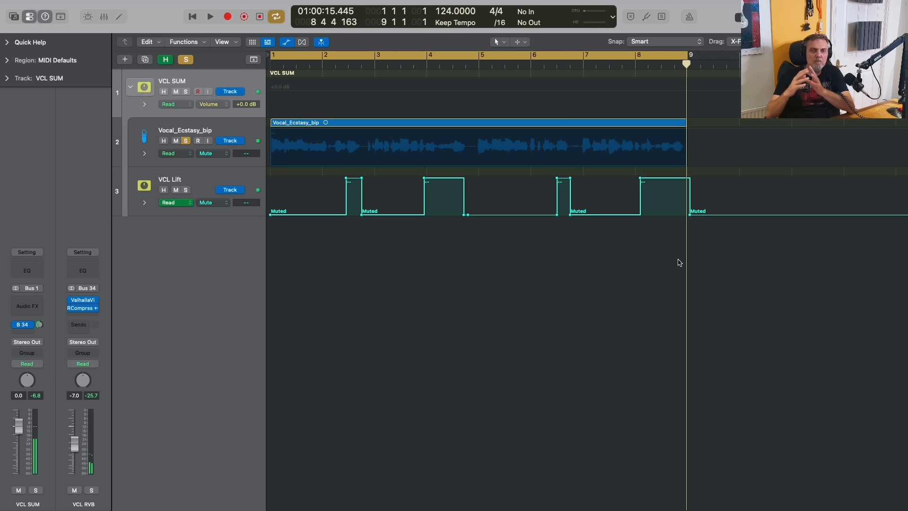